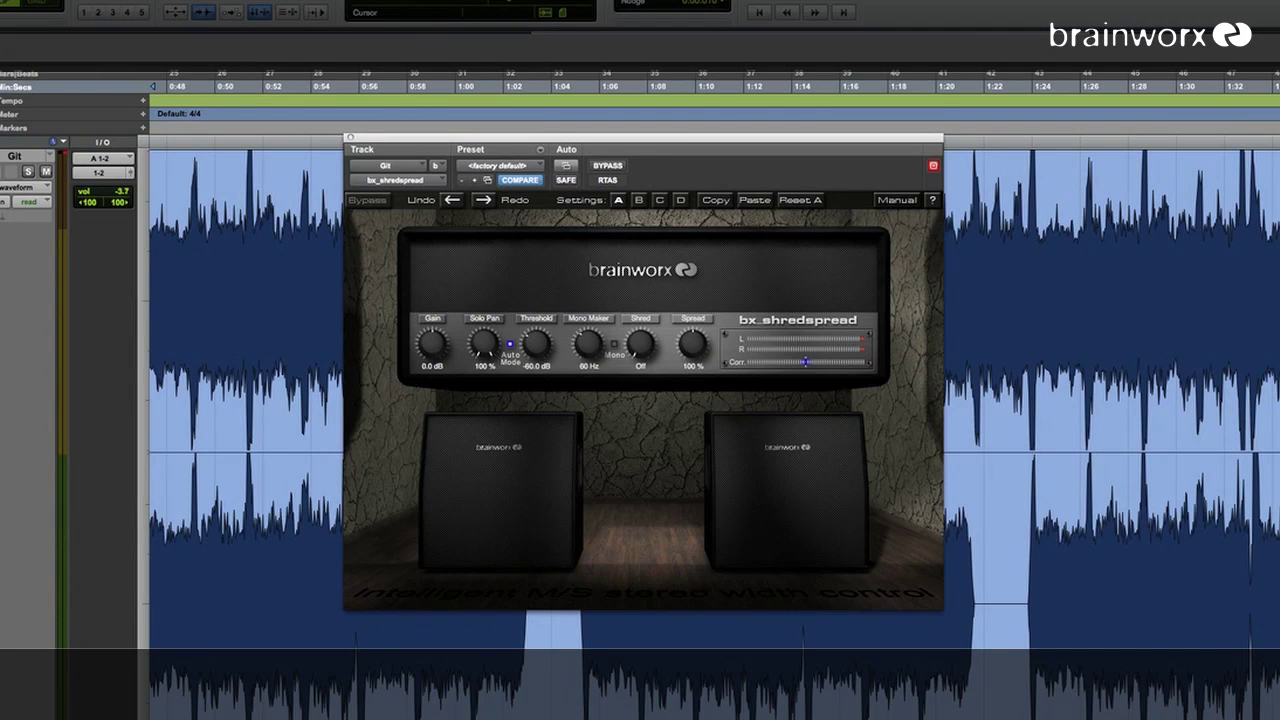
# - Play the guitar track while muting and unmuting the left speaker cabinet, followed by the right cabinet, to audition each side
pyautogui.press('space')
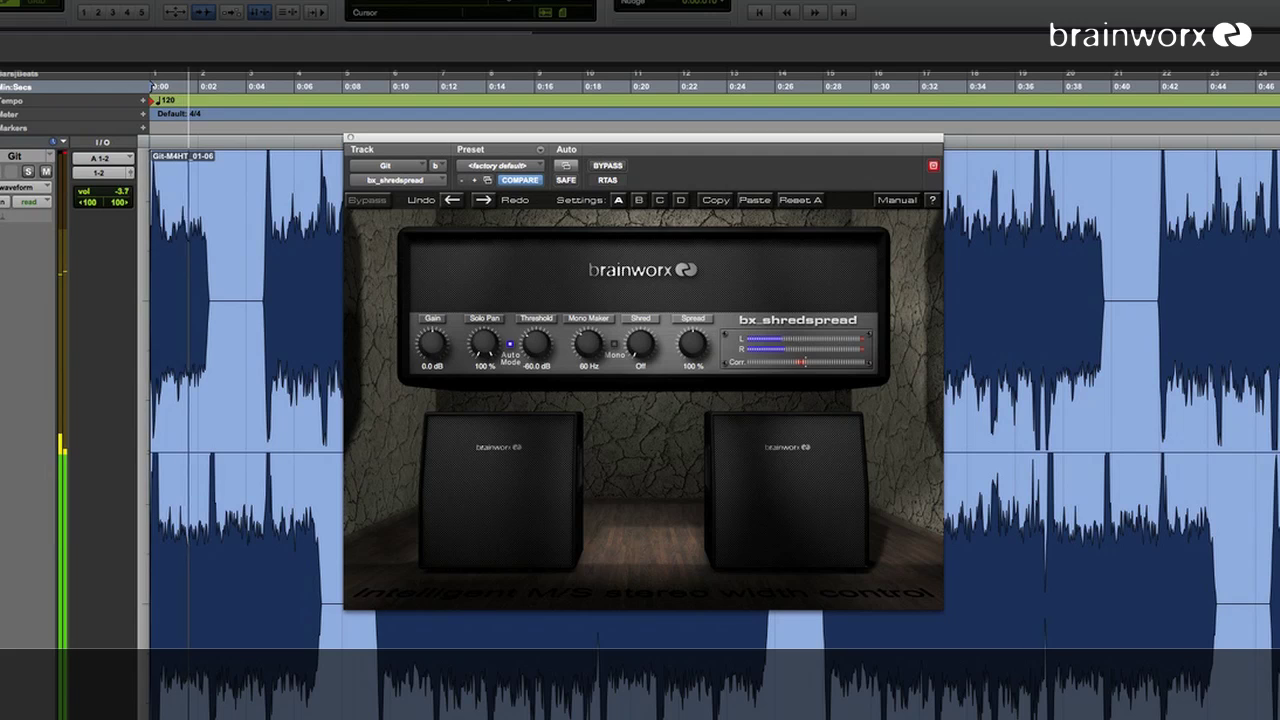
pyautogui.click(497, 490)
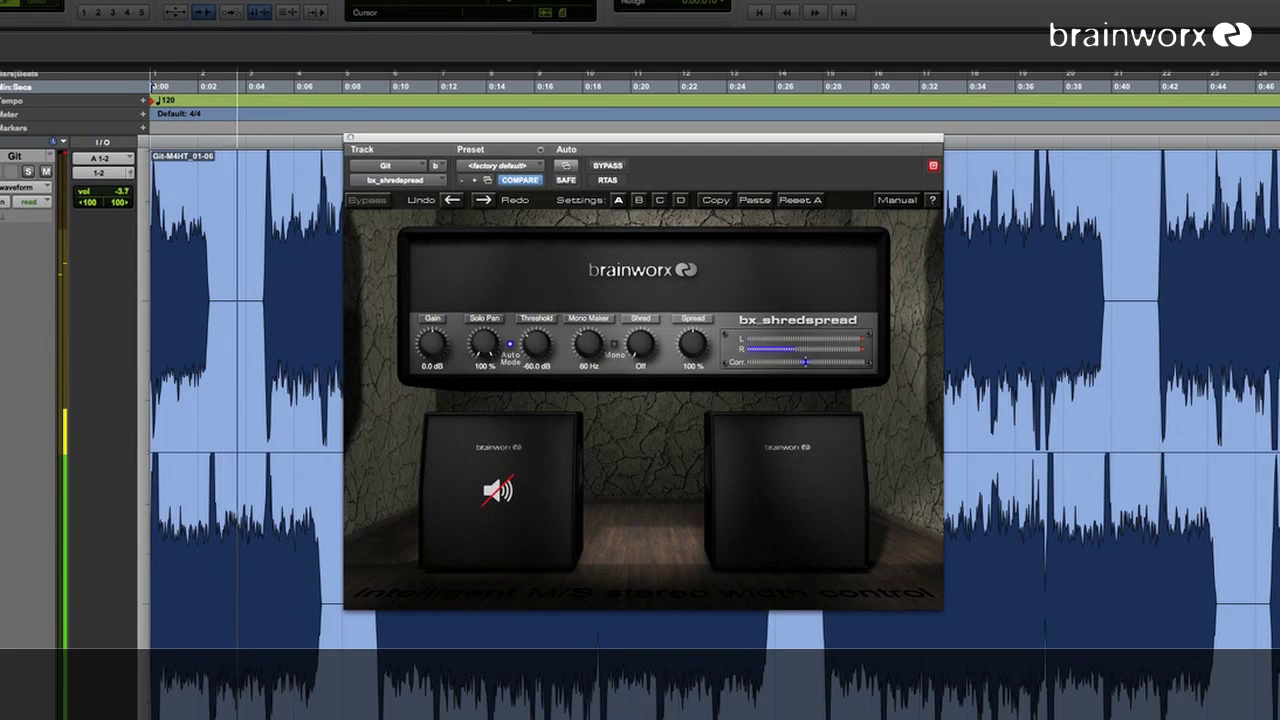
pyautogui.click(497, 490)
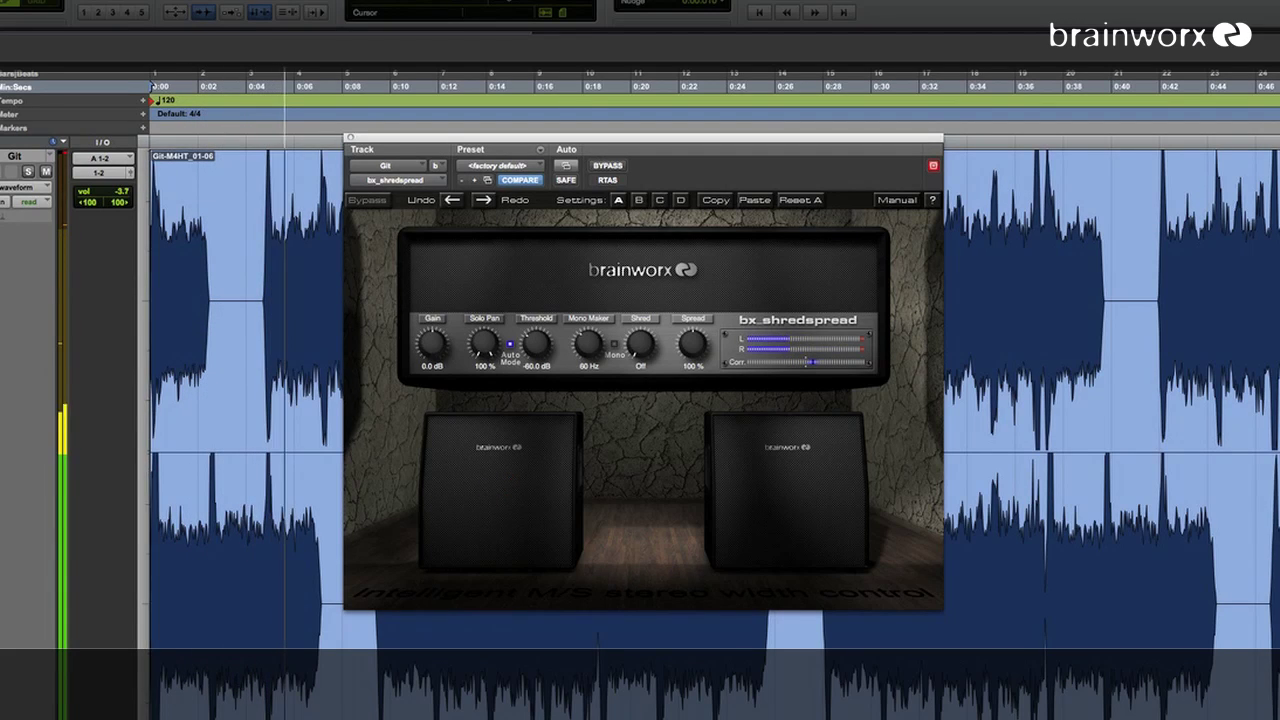
pyautogui.click(790, 490)
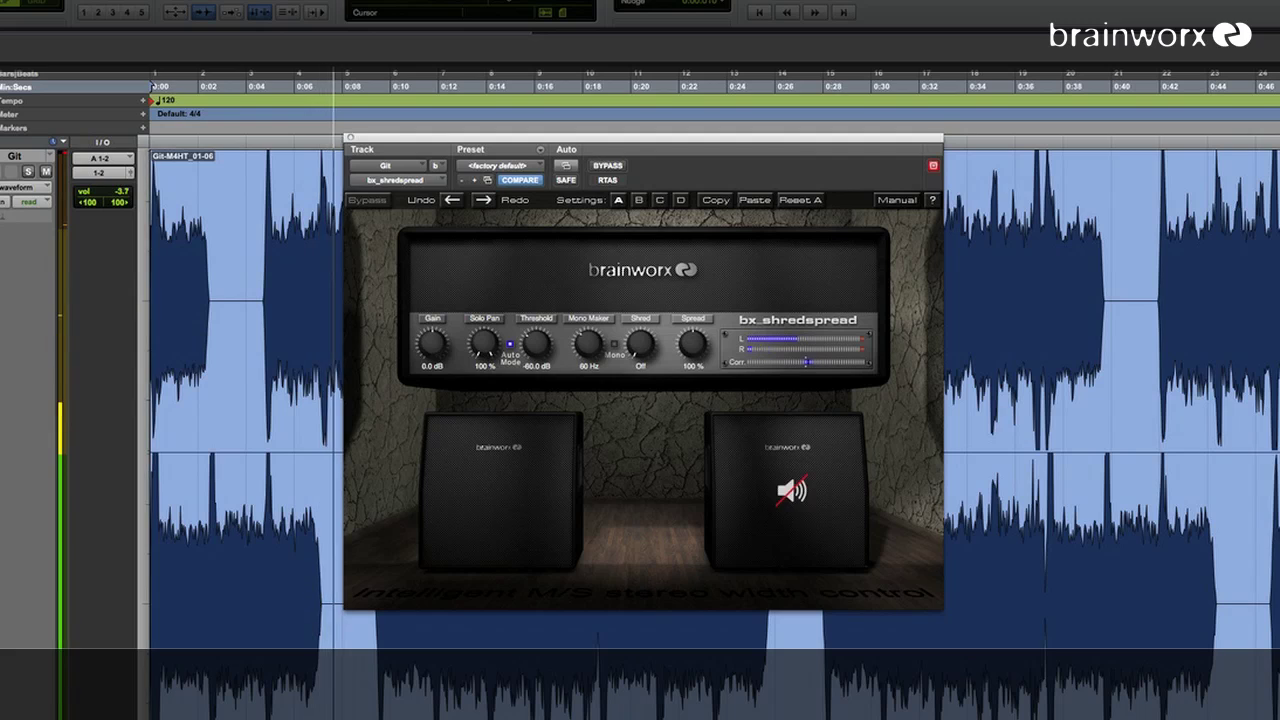
pyautogui.click(790, 490)
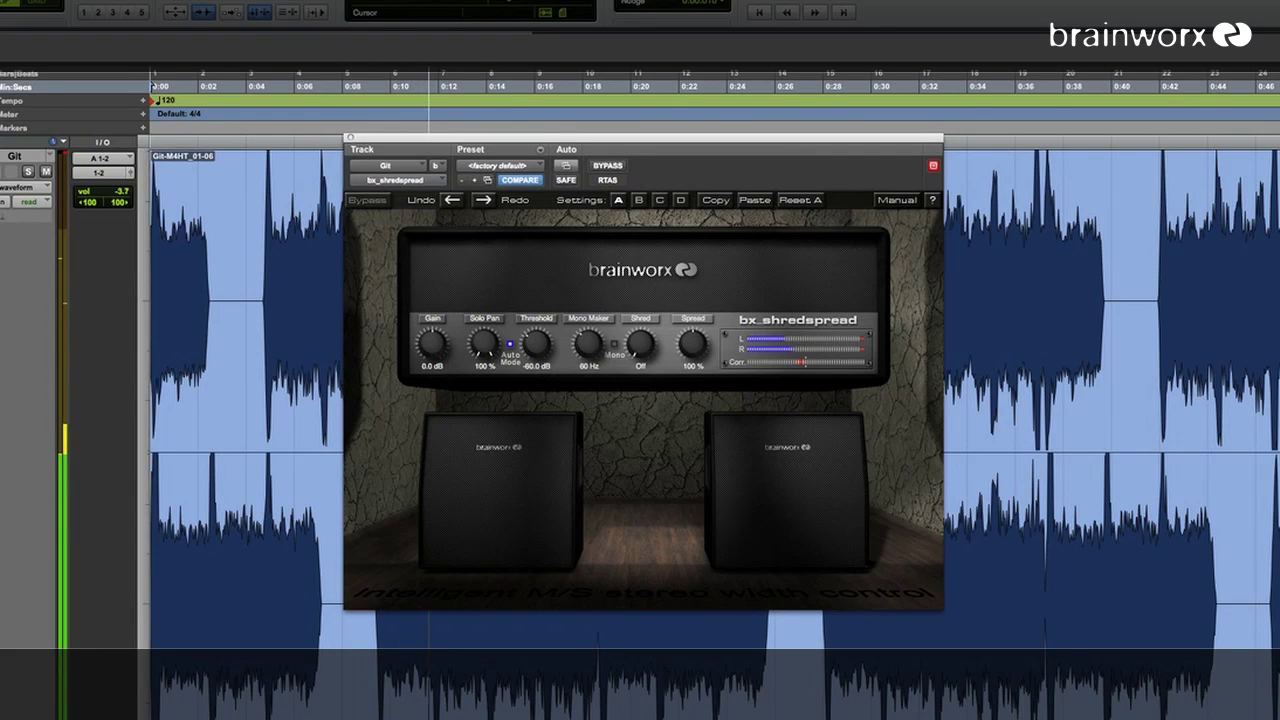
pyautogui.press('space')
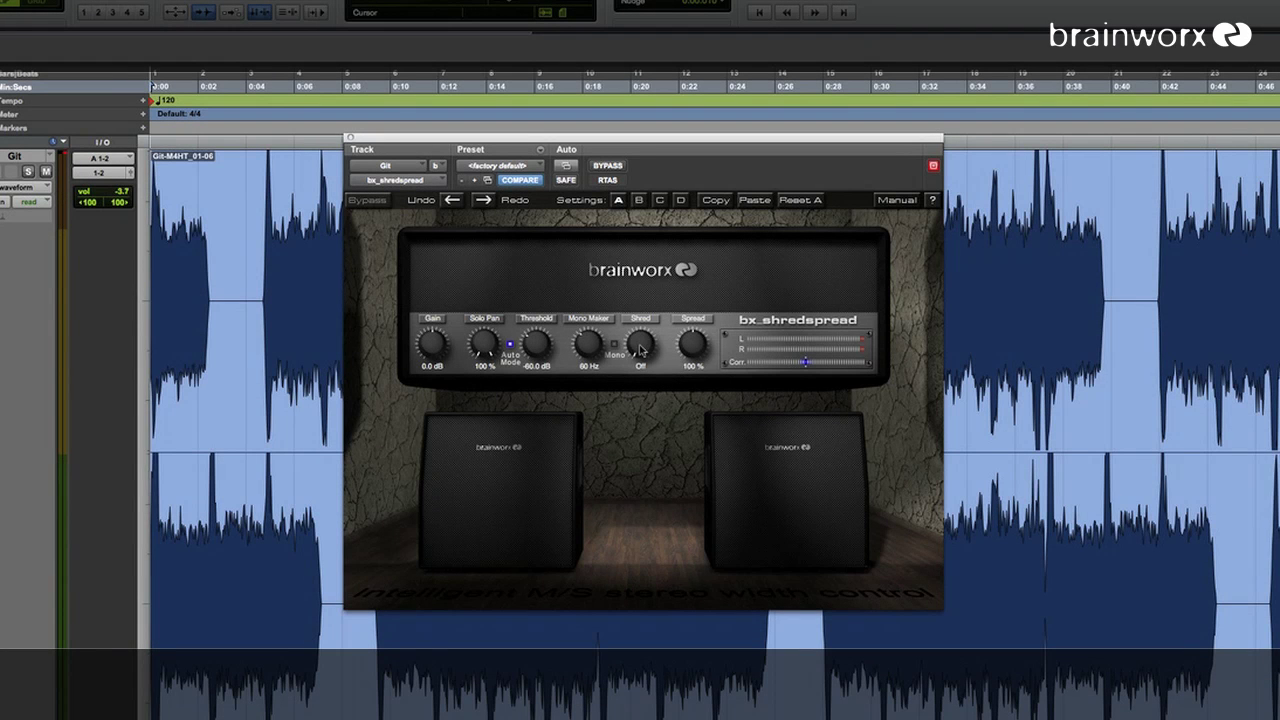
# - Raise the Shred amount to 60 % while the guitar track plays, and stop playback
pyautogui.press('space')
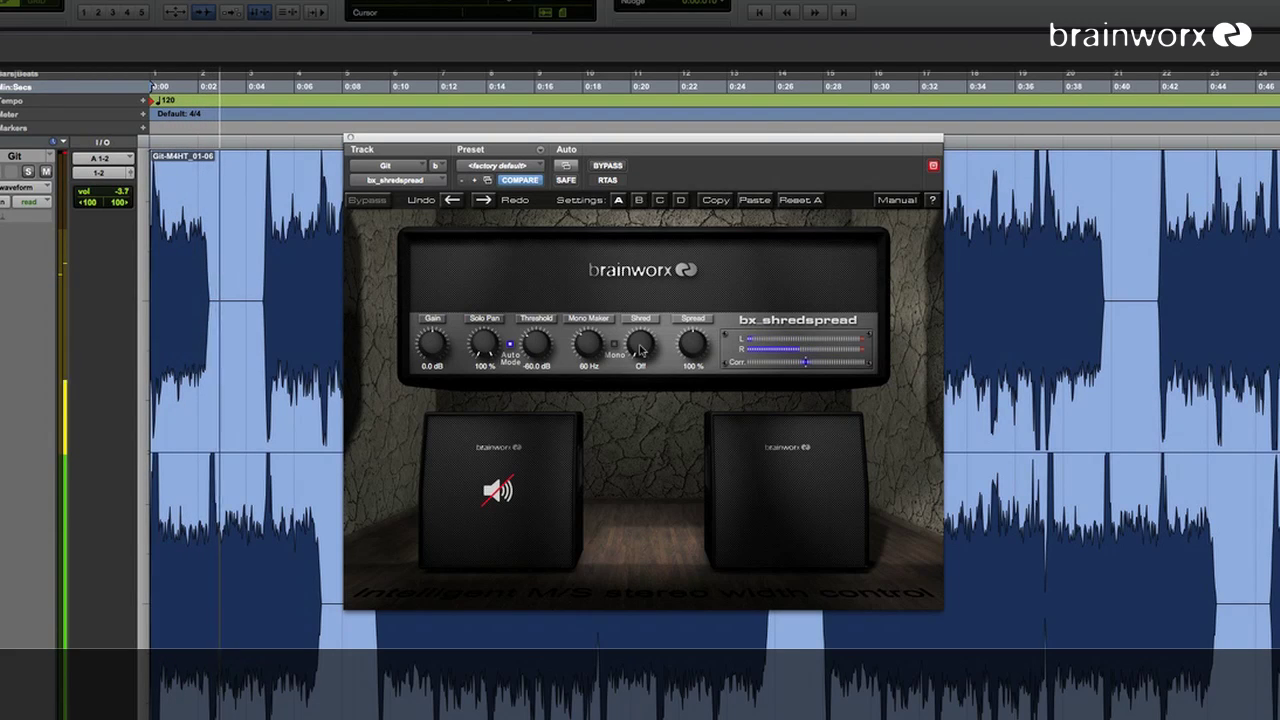
pyautogui.scroll(5, 641, 348)
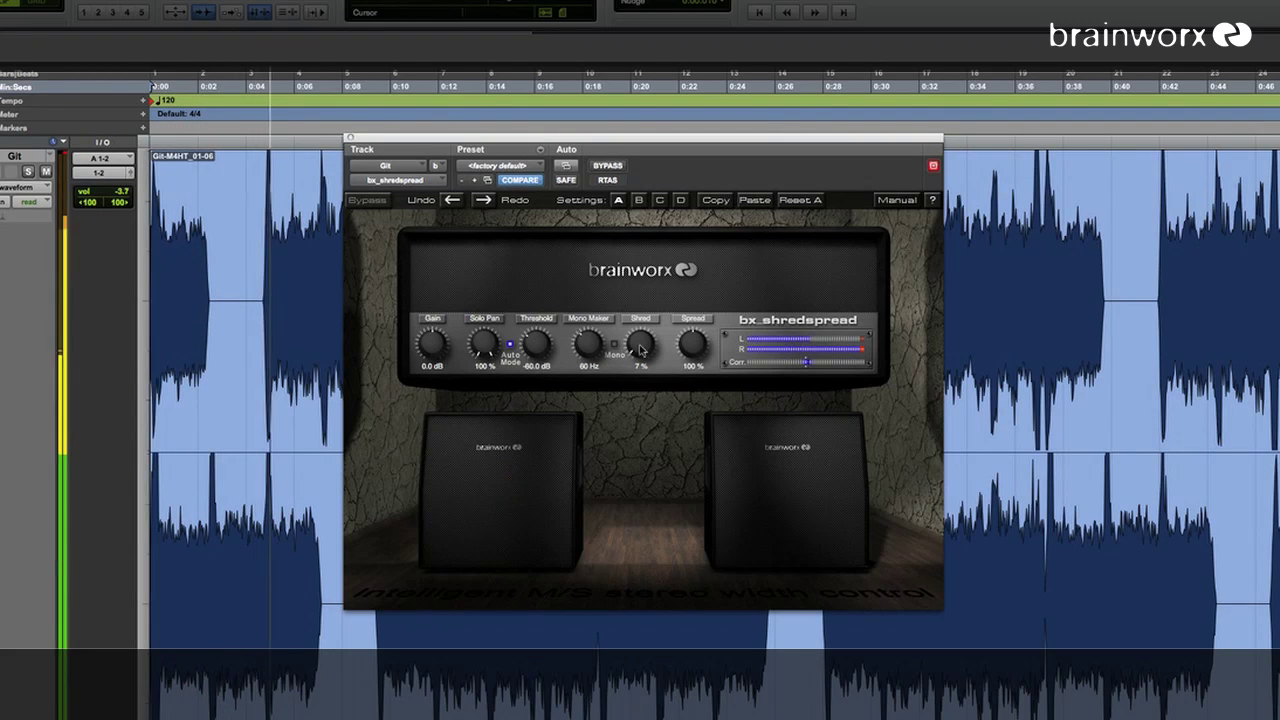
pyautogui.scroll(4, 641, 348)
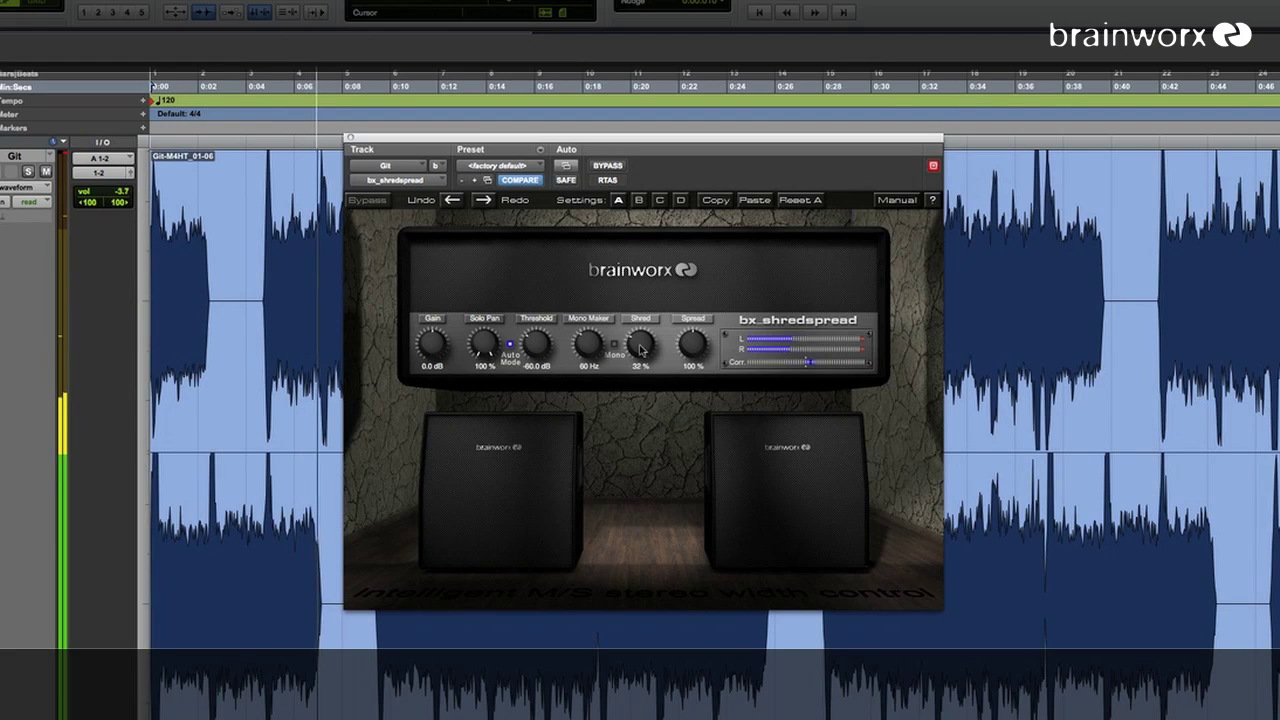
pyautogui.scroll(4, 641, 348)
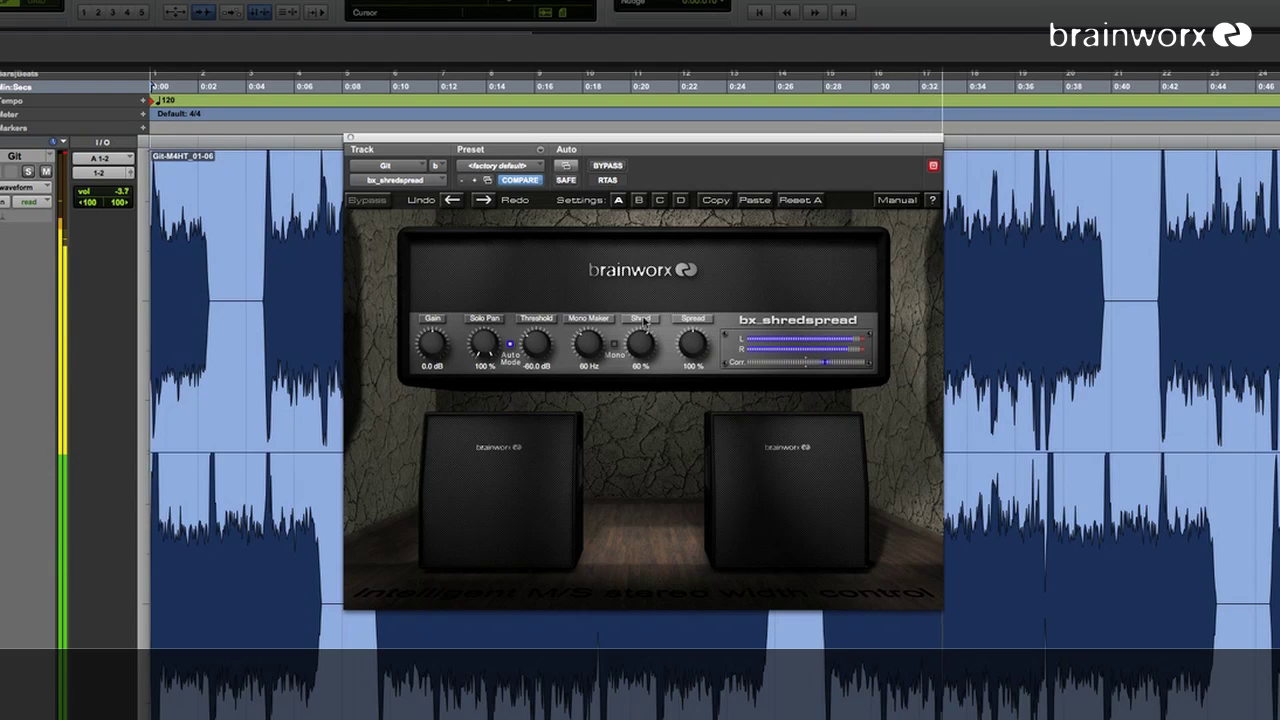
pyautogui.press('space')
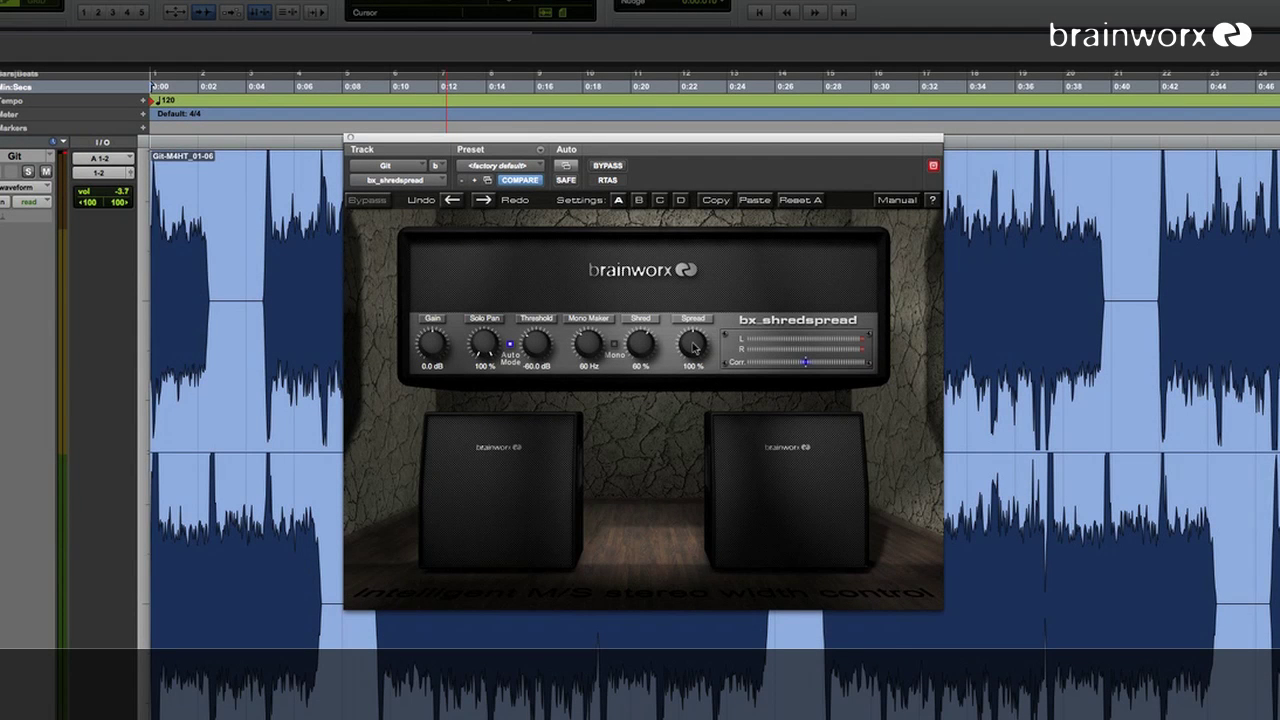
# - Audition the Spread control at Mono, 156 % and 177 %, and return it to 100 % with playback stopped
pyautogui.click(693, 347)
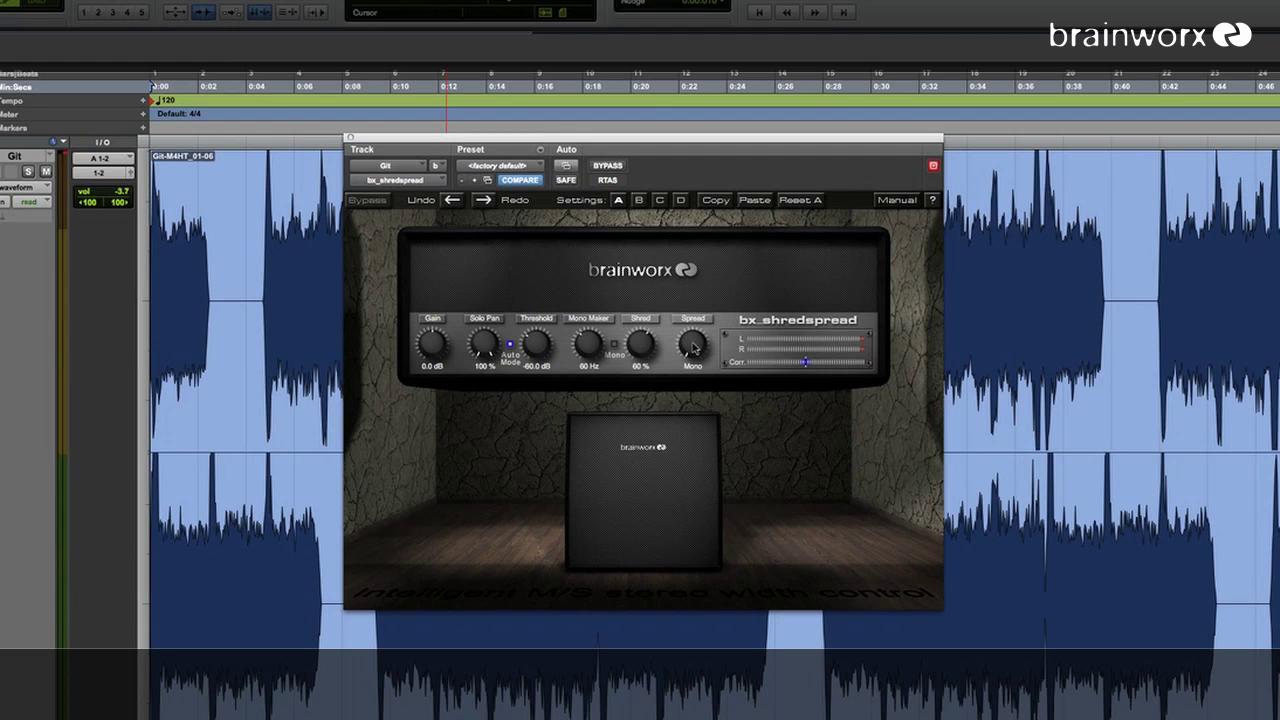
pyautogui.click(693, 347)
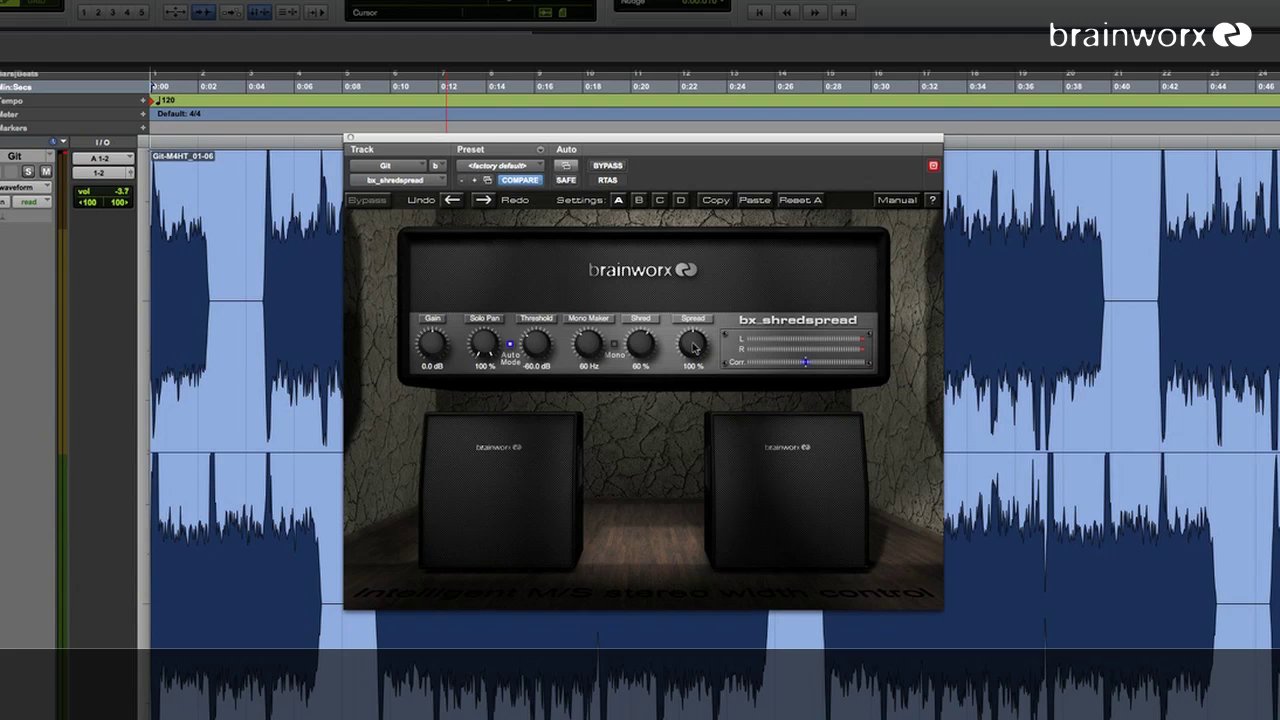
pyautogui.press('space')
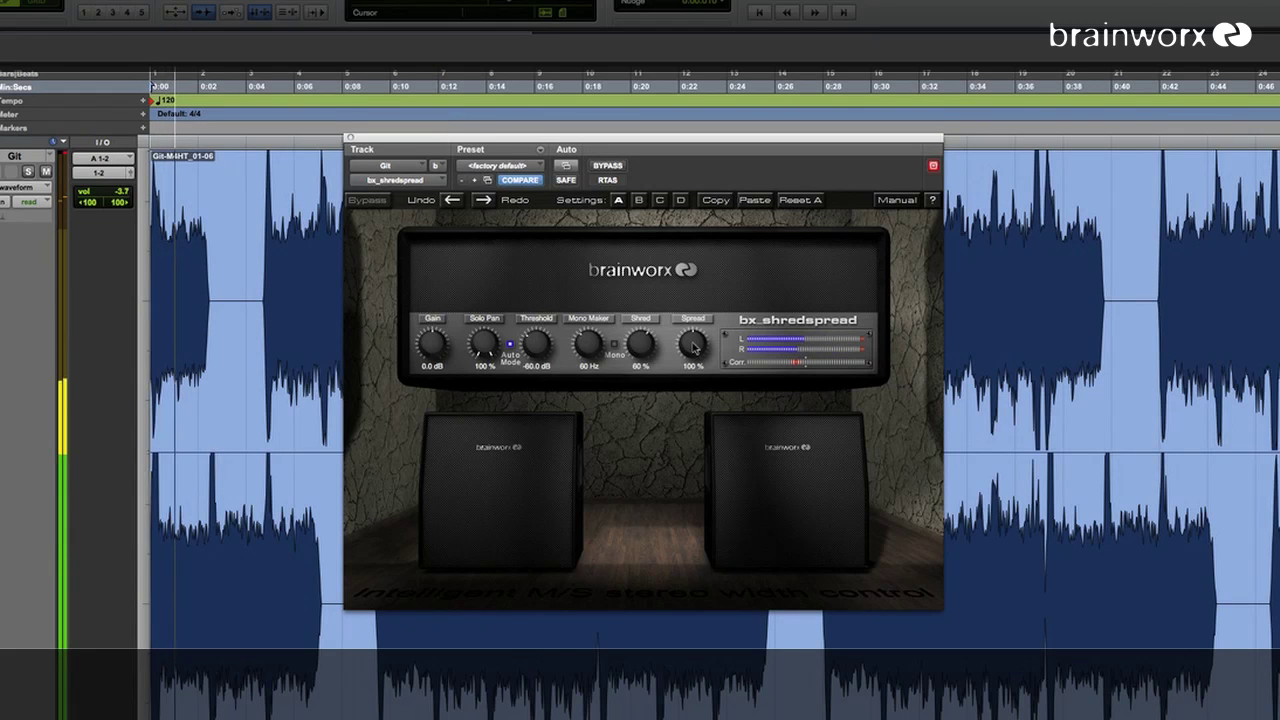
pyautogui.moveTo(693, 346); pyautogui.dragTo(693, 346)
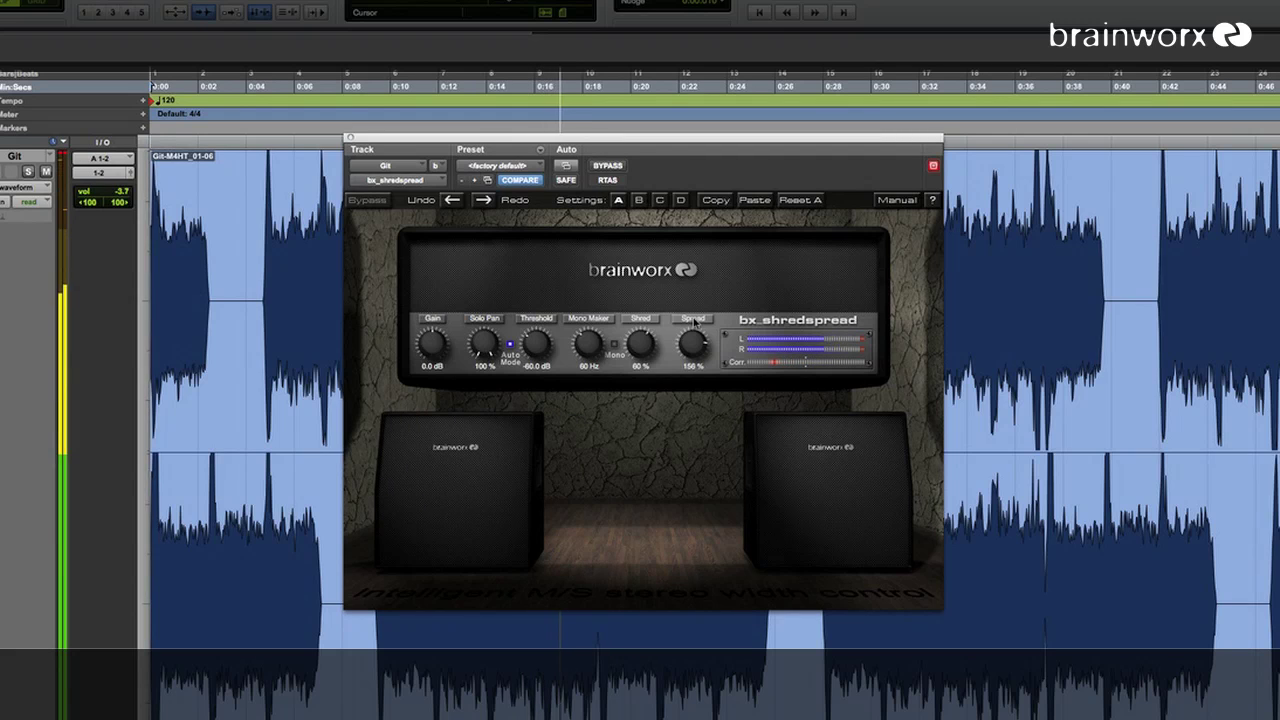
pyautogui.moveTo(696, 350); pyautogui.dragTo(697, 345)
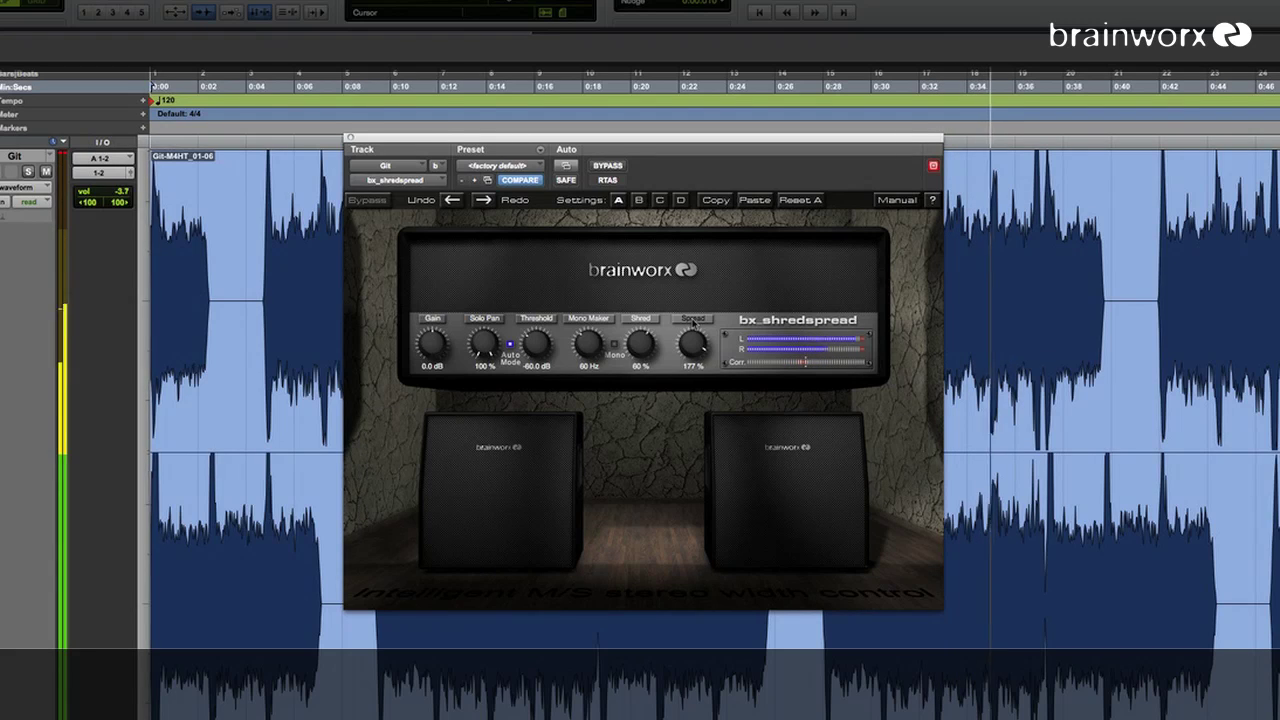
pyautogui.press('space')
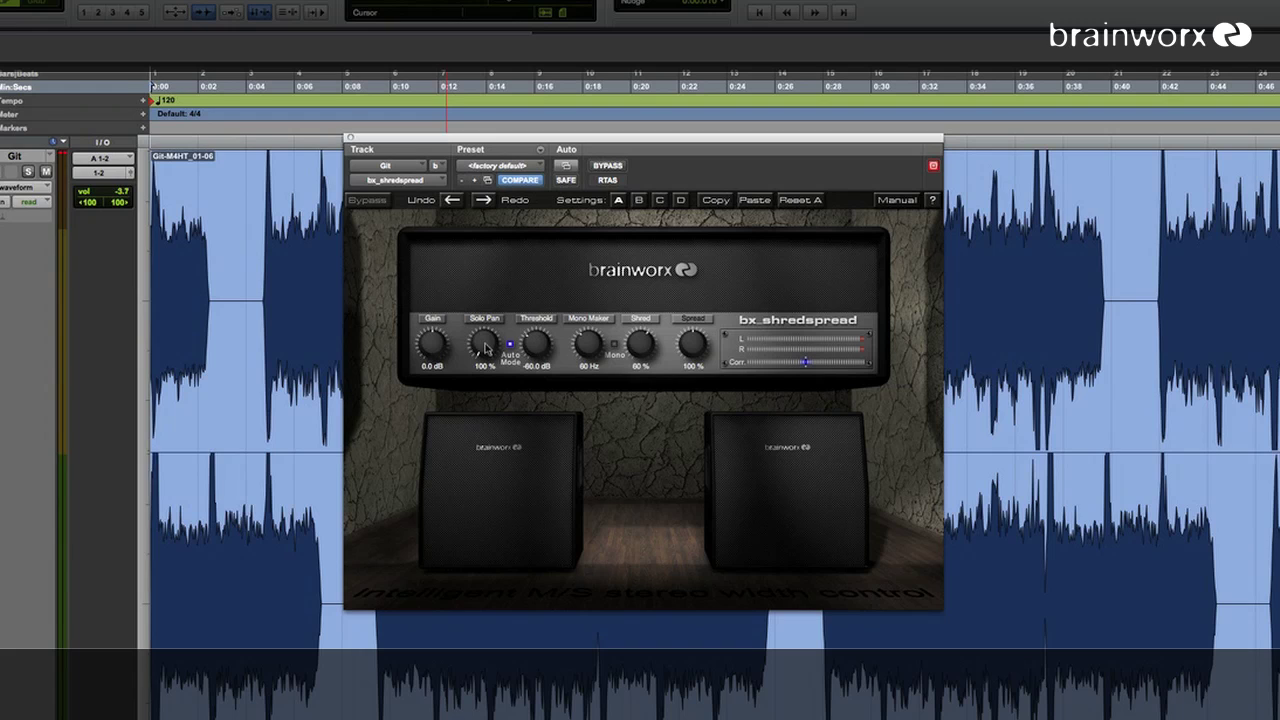
# - Play the guitar track with Solo Pan at 100 %, reset Solo Pan to 0 % and play it again for comparison
pyautogui.press('space')
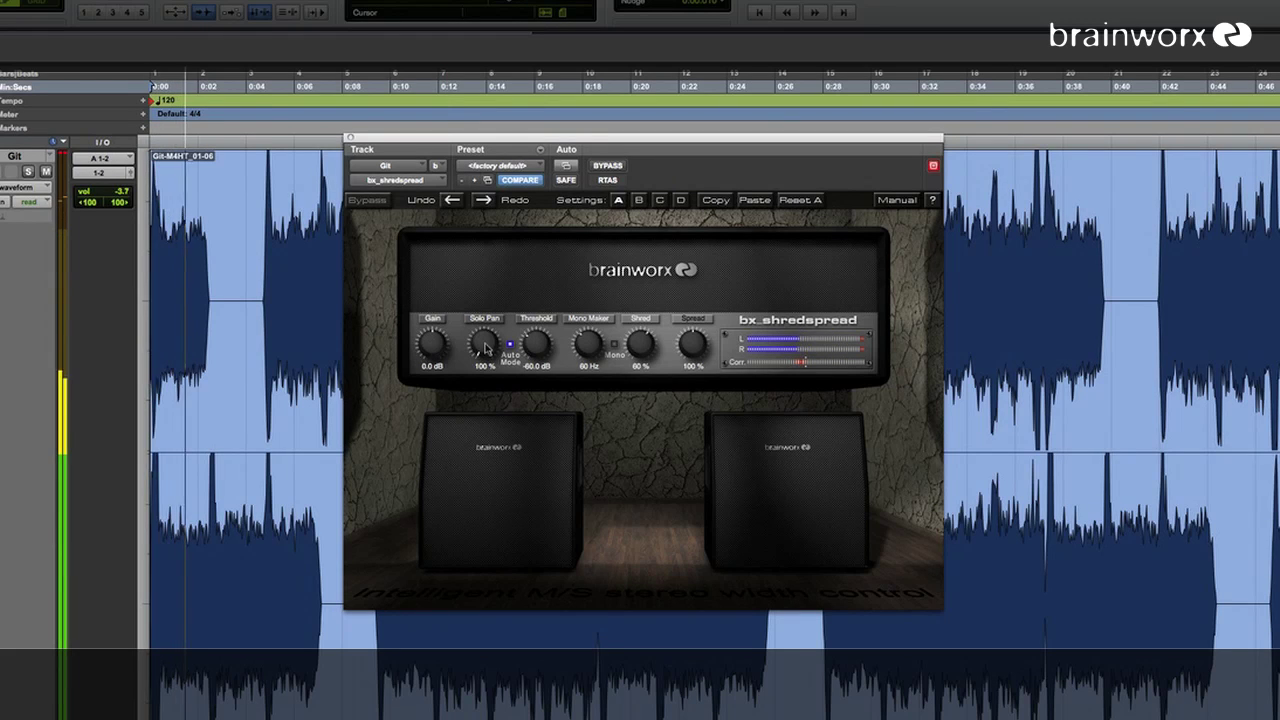
pyautogui.click(485, 347)
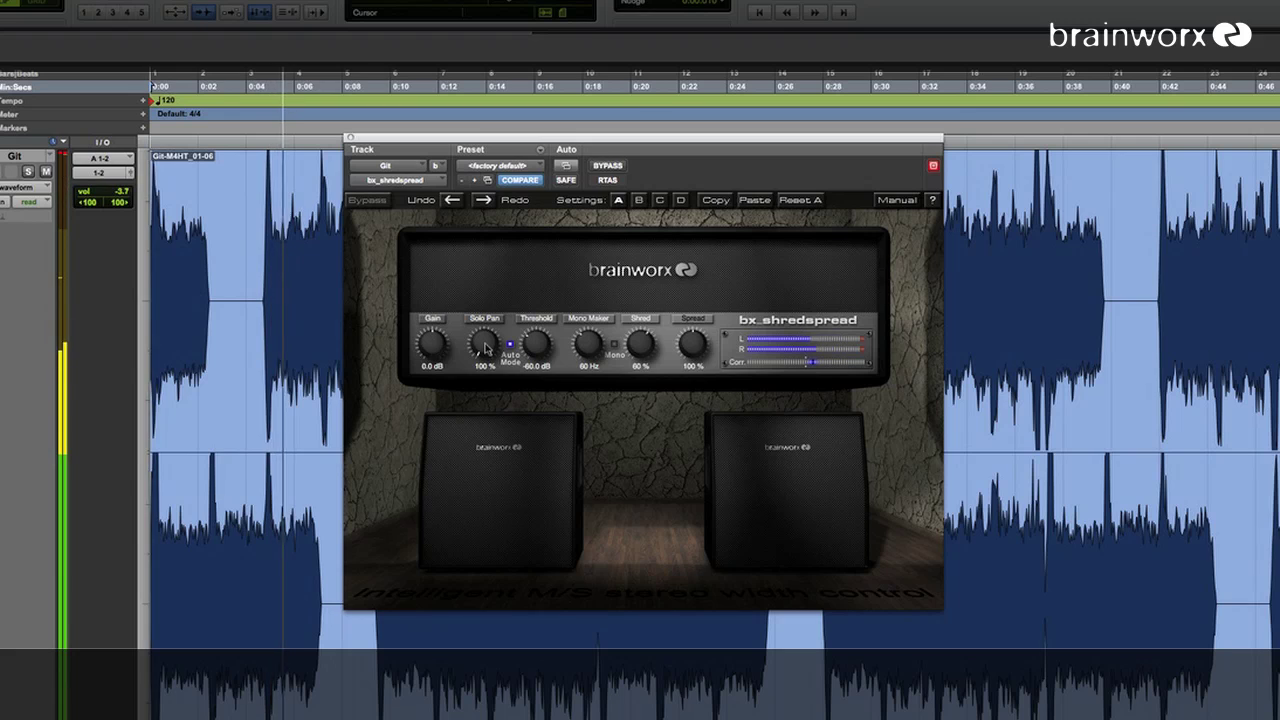
pyautogui.click(485, 347)
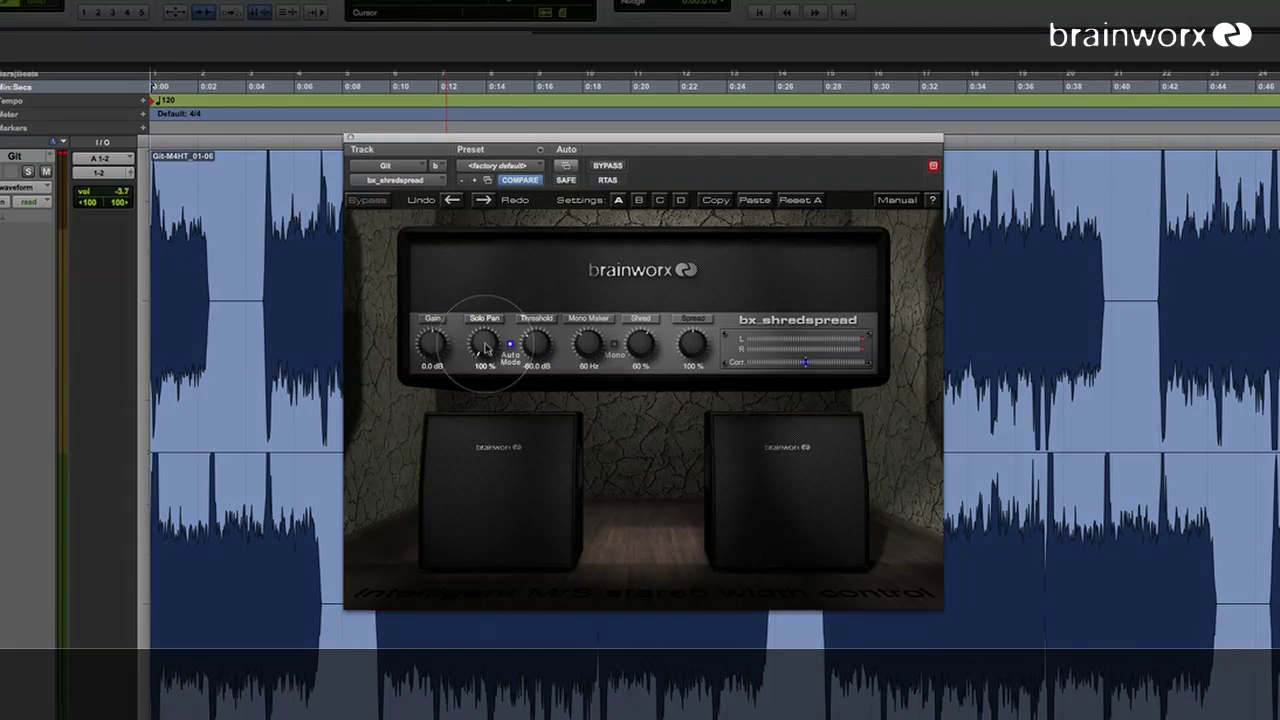
pyautogui.keyDown('alt'); pyautogui.click(485, 348); pyautogui.keyUp('alt')
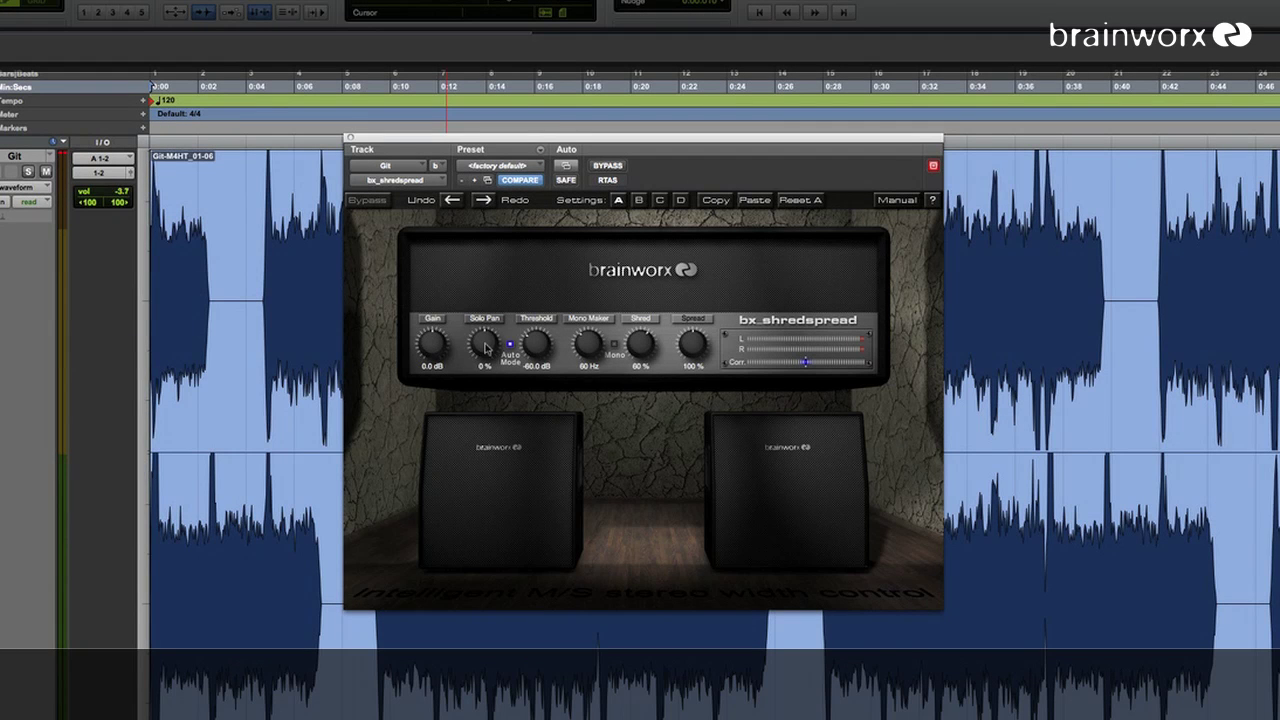
pyautogui.press('space')
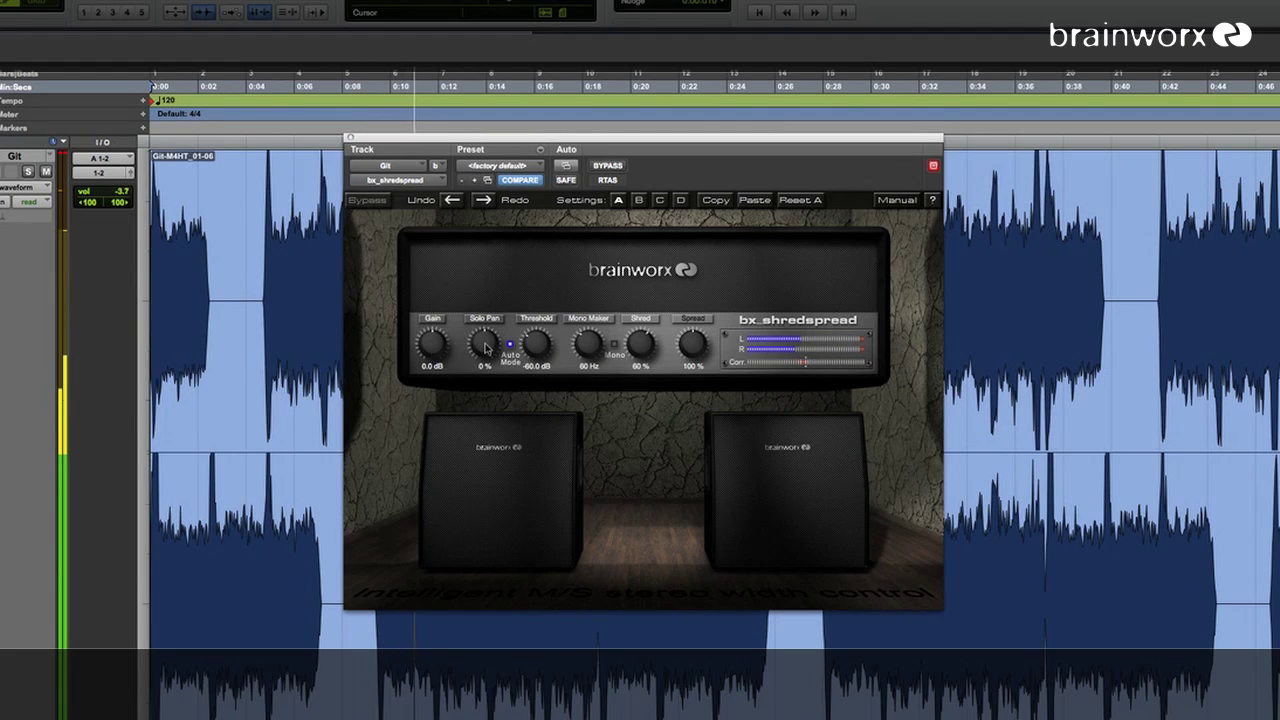
pyautogui.press('space')
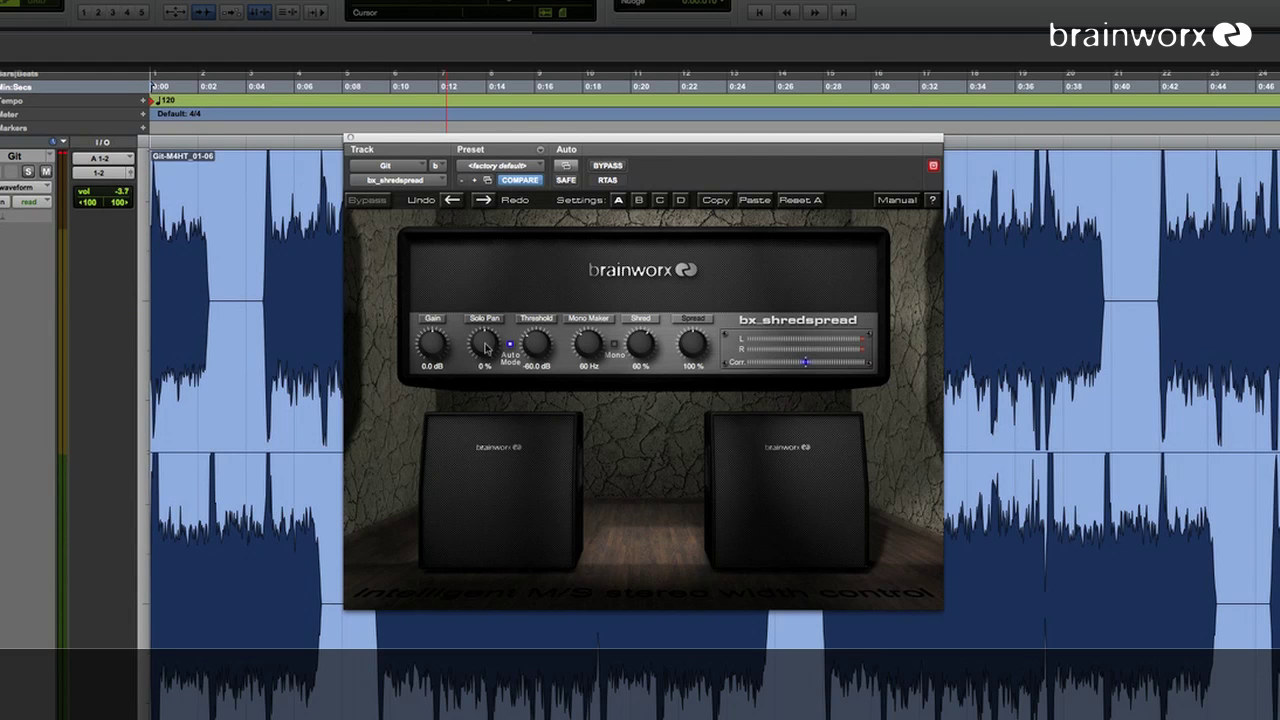
# - Raise Solo Pan to 28 % and further to 52 %, and start playback
pyautogui.moveTo(485, 348); pyautogui.dragTo(485, 348)
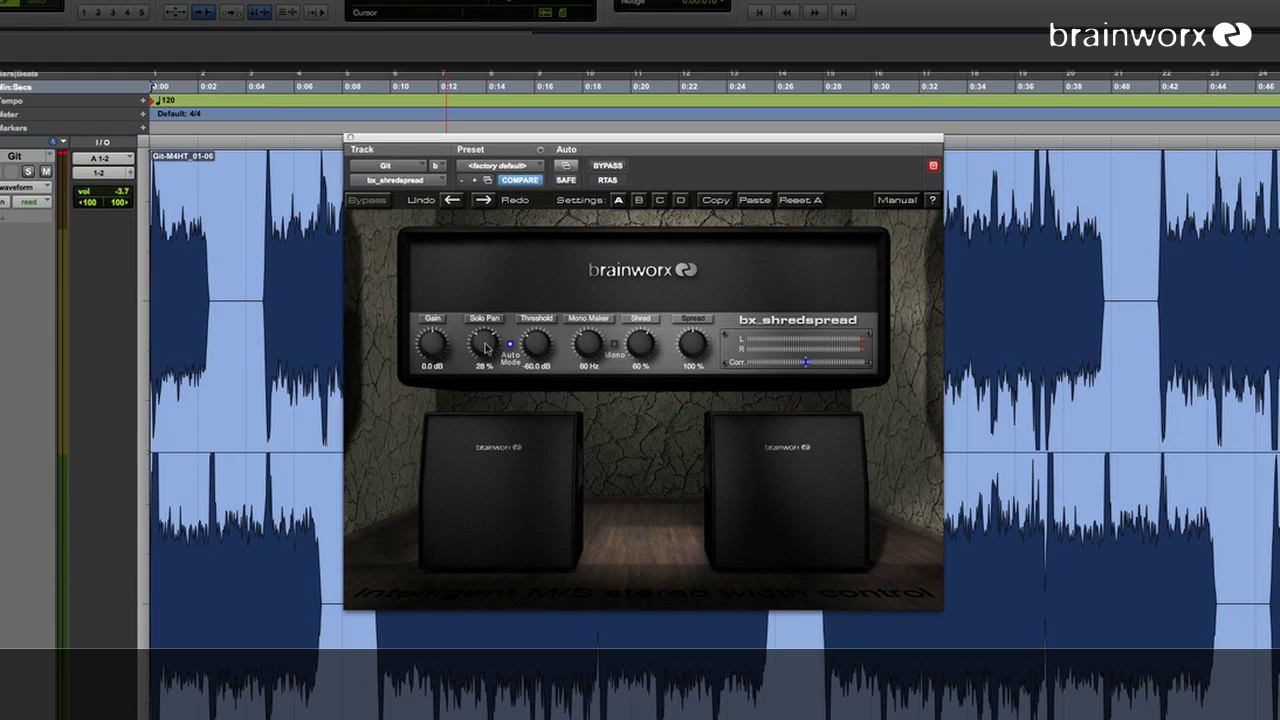
pyautogui.scroll(10, 486, 347)
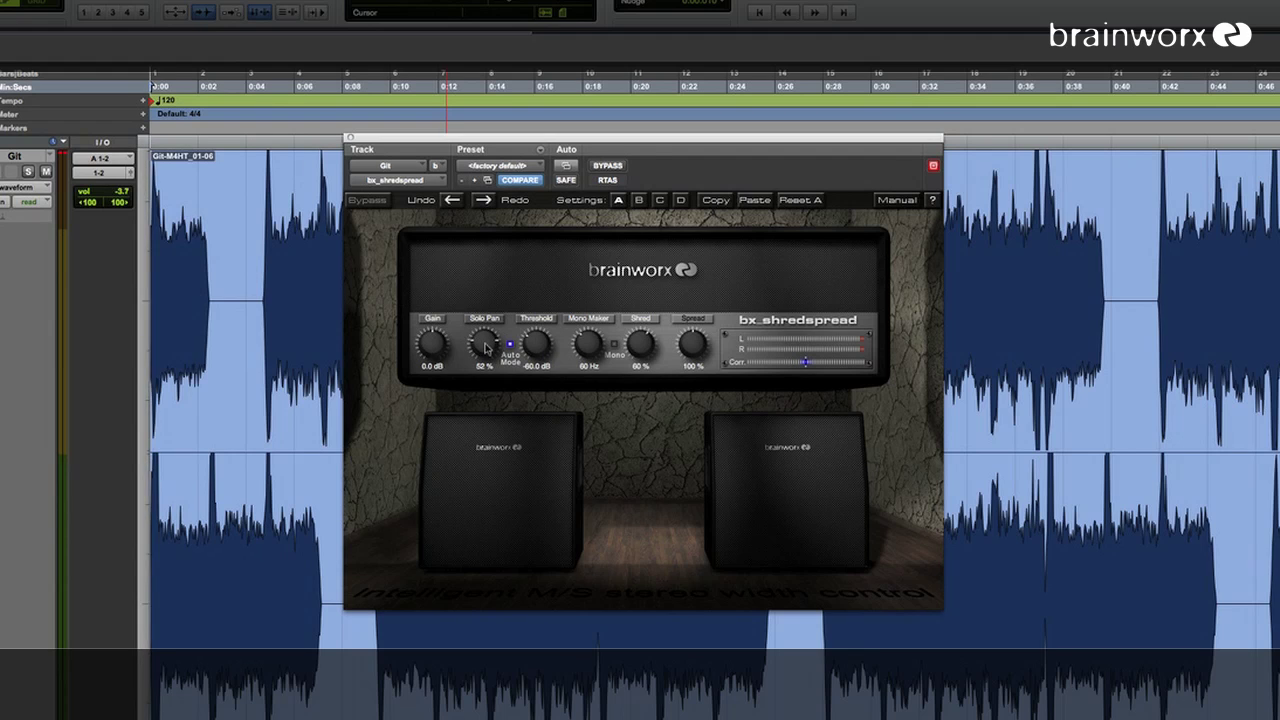
pyautogui.press('space')
# - Open the Git track's output window, set Spread to 142 % and Solo Pan to 100 %, and play with Auto Mode off
pyautogui.click(130, 172)
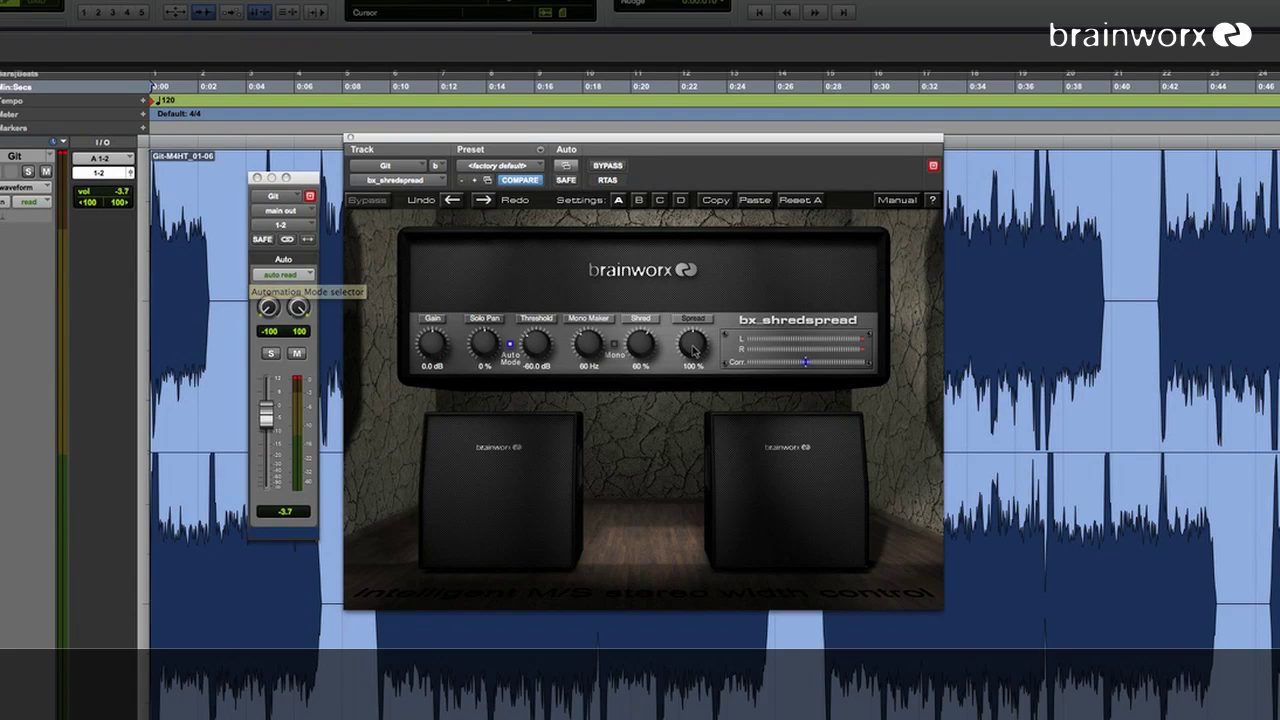
pyautogui.moveTo(692, 350); pyautogui.dragTo(692, 340)
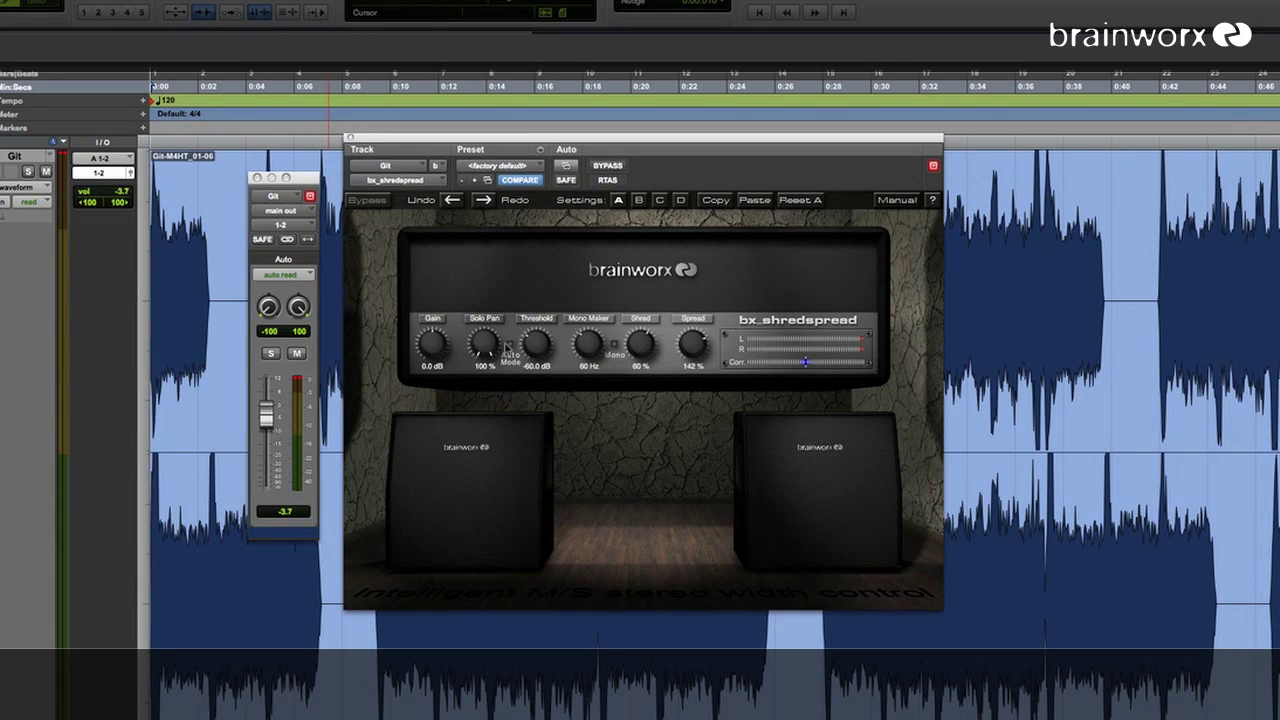
pyautogui.press('space')
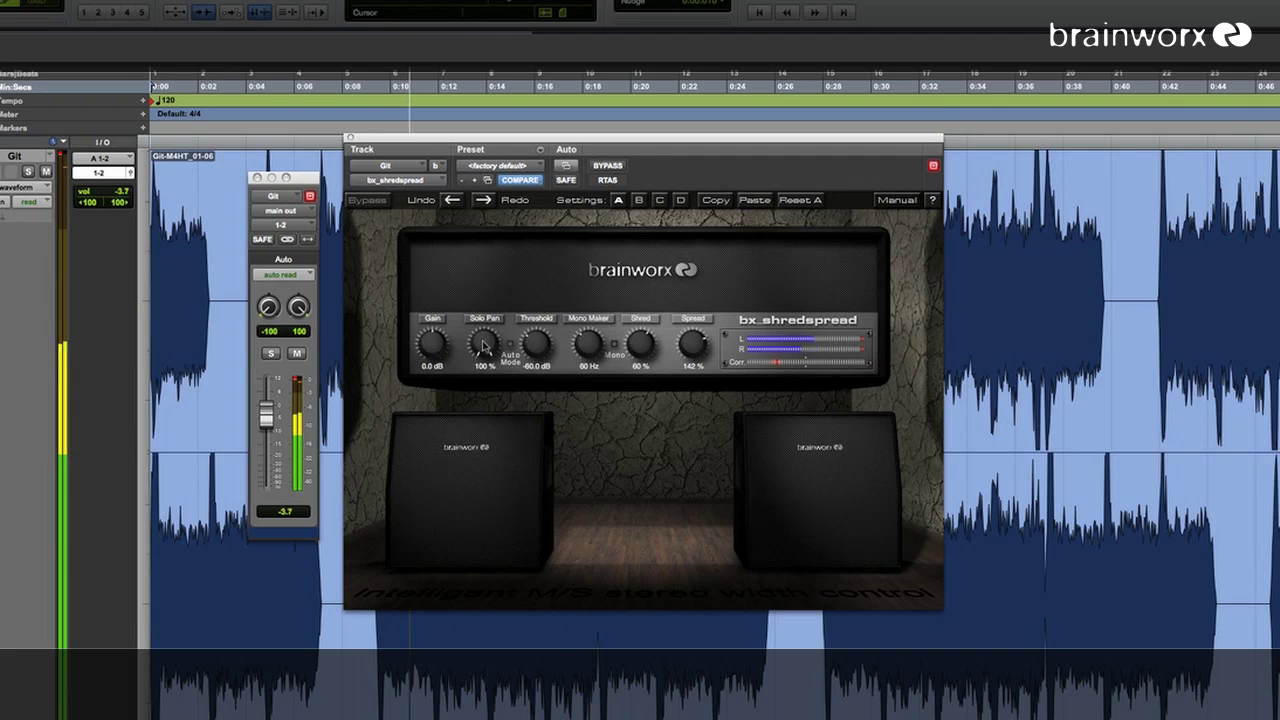
pyautogui.press('space')
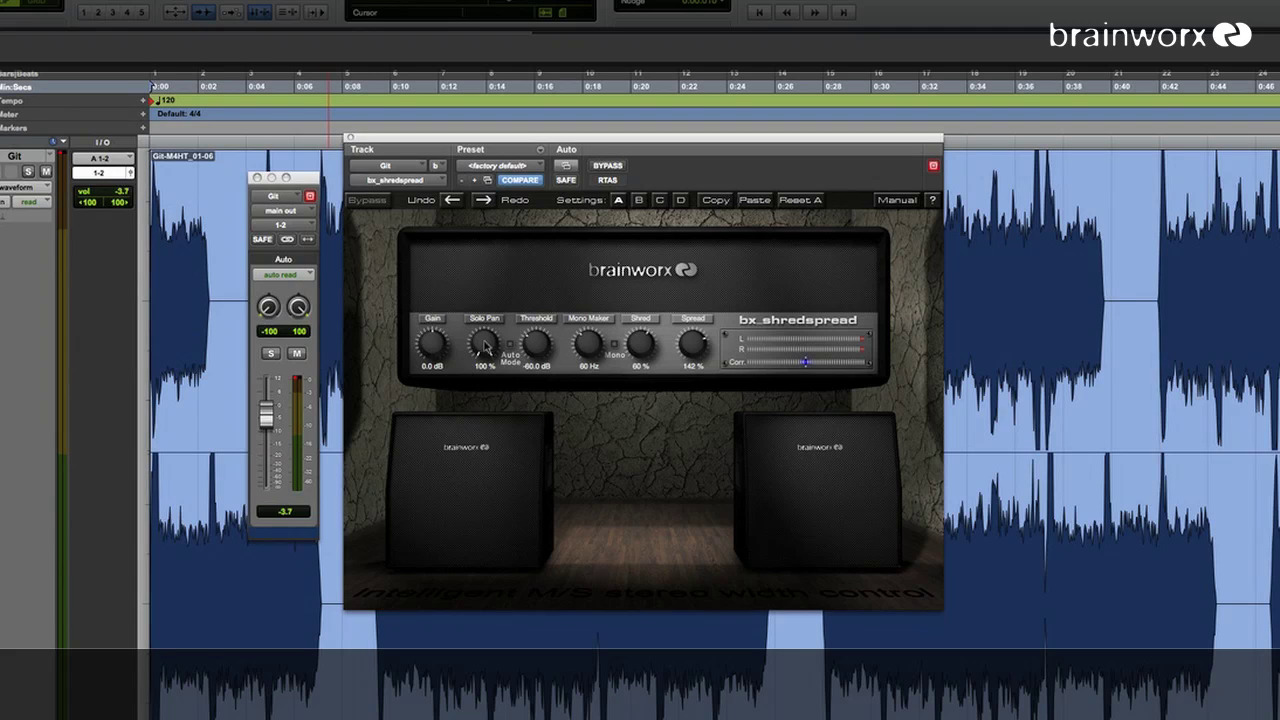
# - Turn Auto Mode back on and play the guitar track to compare the solo panning
pyautogui.click(509, 345)
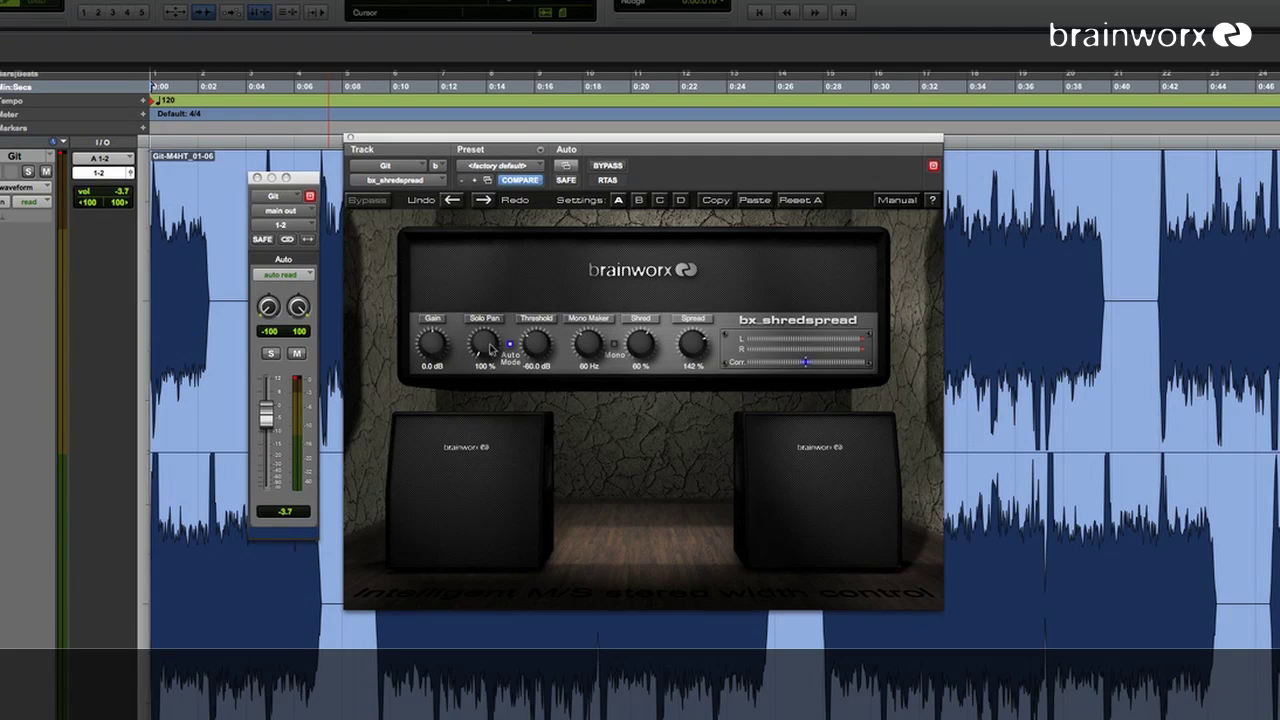
pyautogui.press('space')
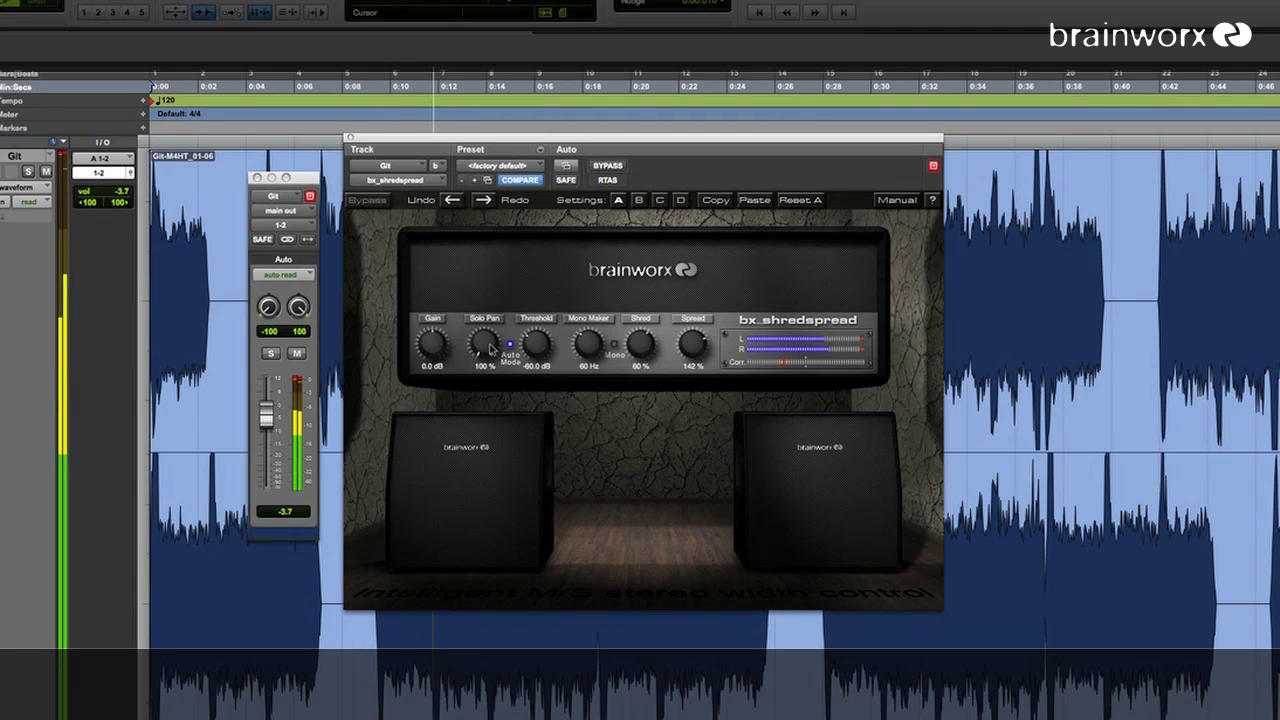
pyautogui.press('space')
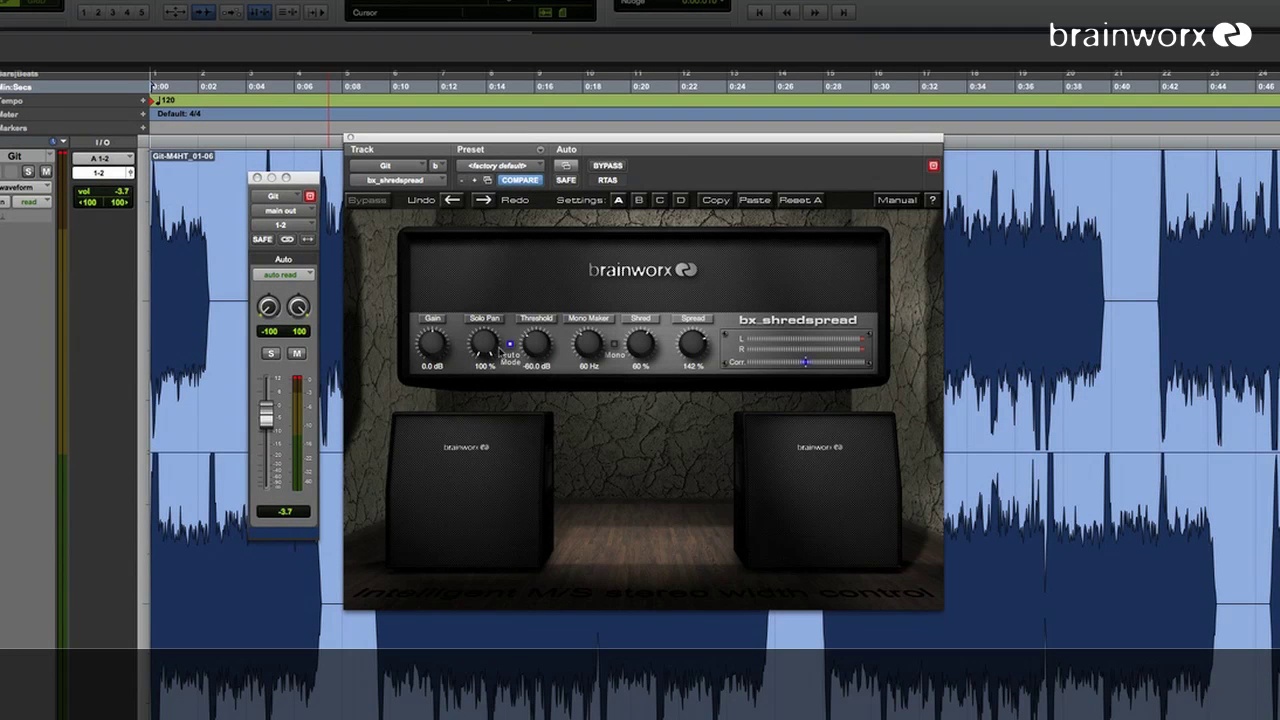
# - Reset Solo Pan to 0 % and close the track's output window
pyautogui.moveTo(485, 344); pyautogui.dragTo(487, 350)
pyautogui.keyDown('alt'); pyautogui.click(487, 350); pyautogui.keyUp('alt')
pyautogui.click(258, 177)
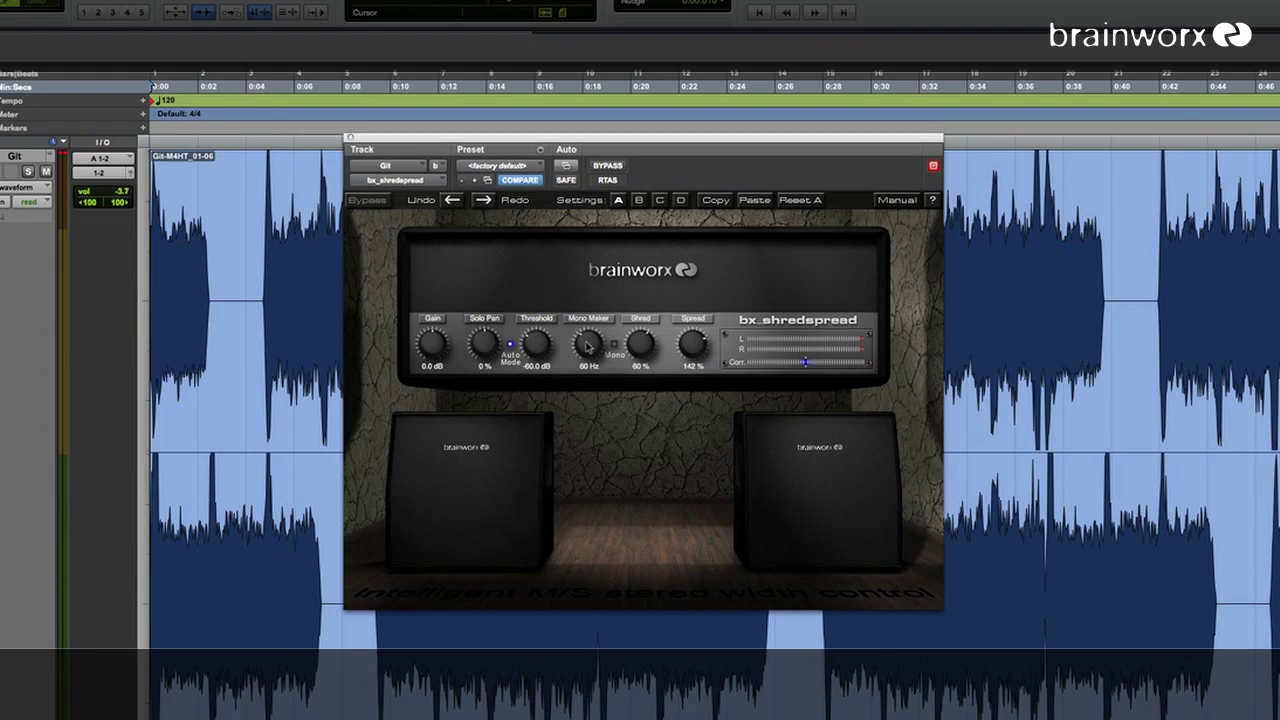
# - Raise the Mono Maker frequency to 260 Hz while the guitar track plays, and stop playback
pyautogui.press('space')
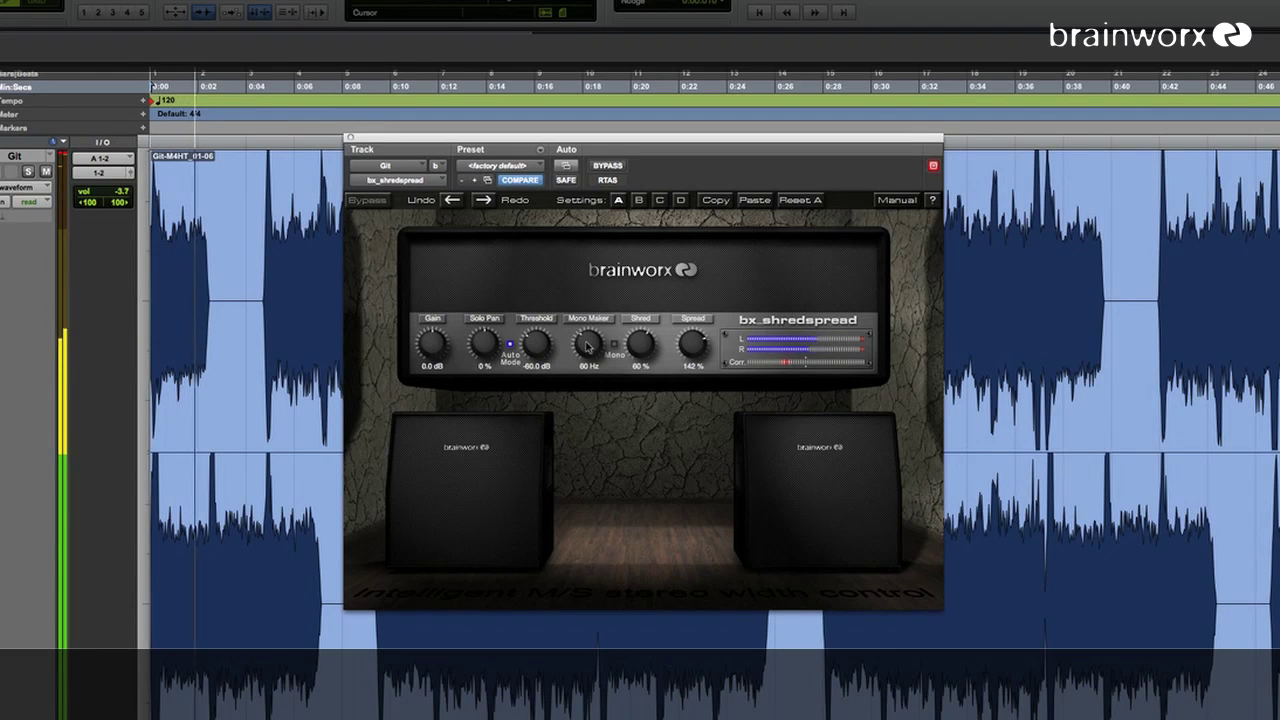
pyautogui.moveTo(587, 345); pyautogui.dragTo(587, 345)
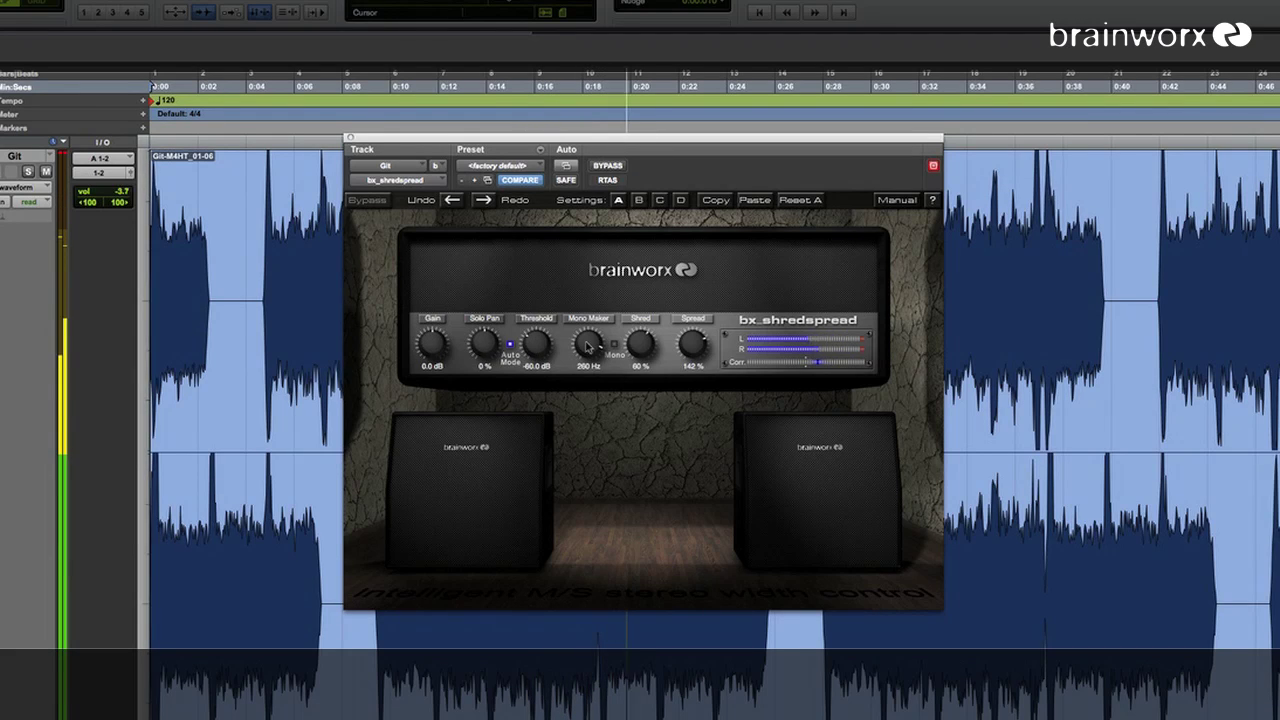
pyautogui.press('space')
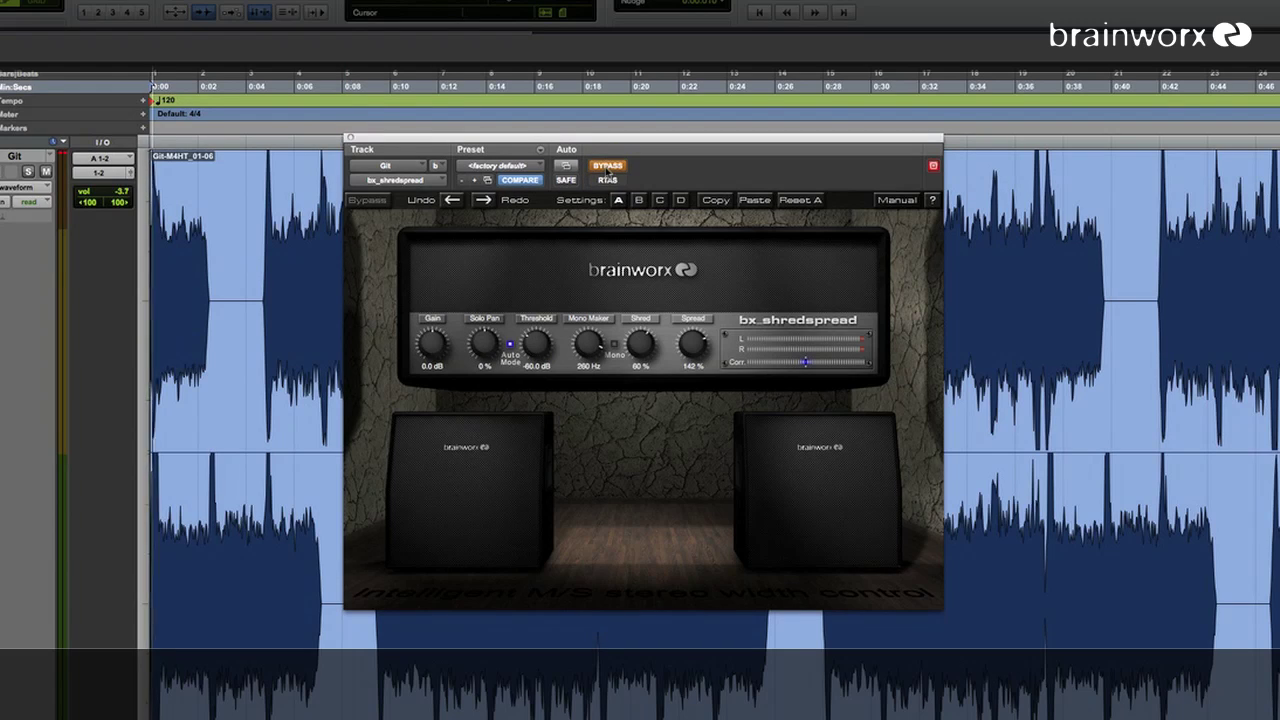
# - Play the guitar track and toggle the effect bypass to compare the dry and processed sound
pyautogui.press('space')
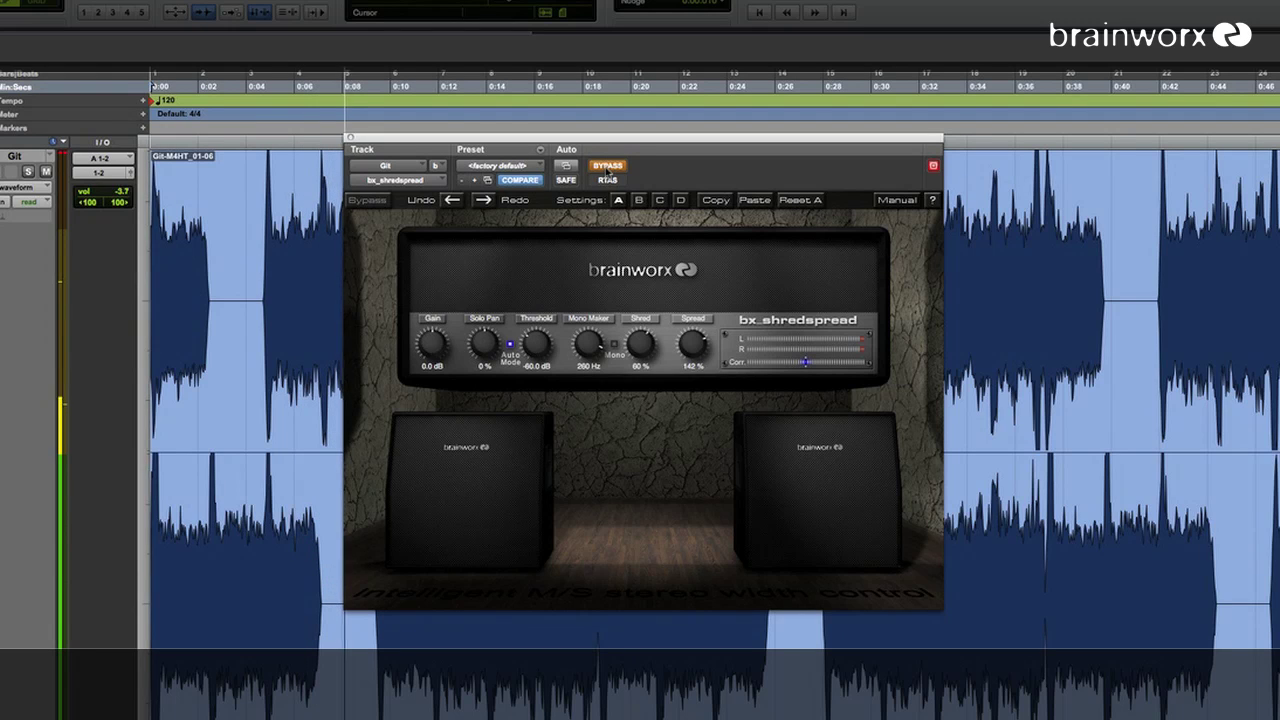
pyautogui.click(606, 168)
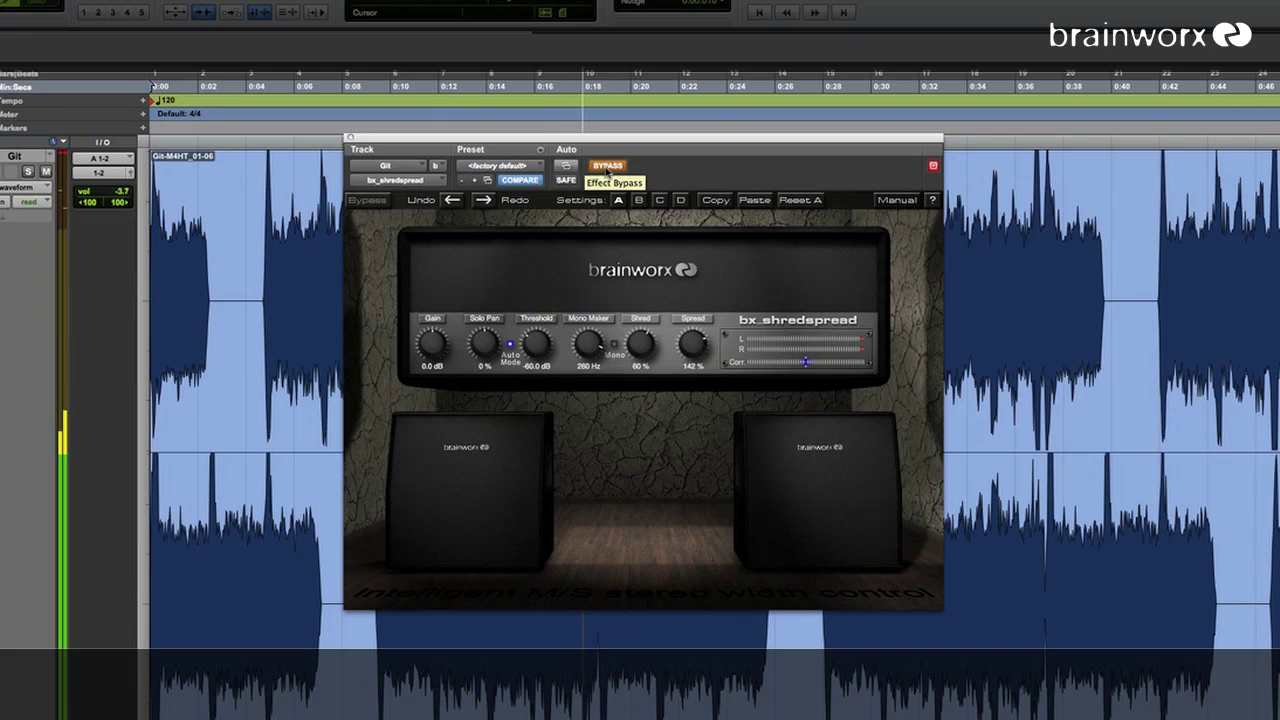
pyautogui.click(607, 167)
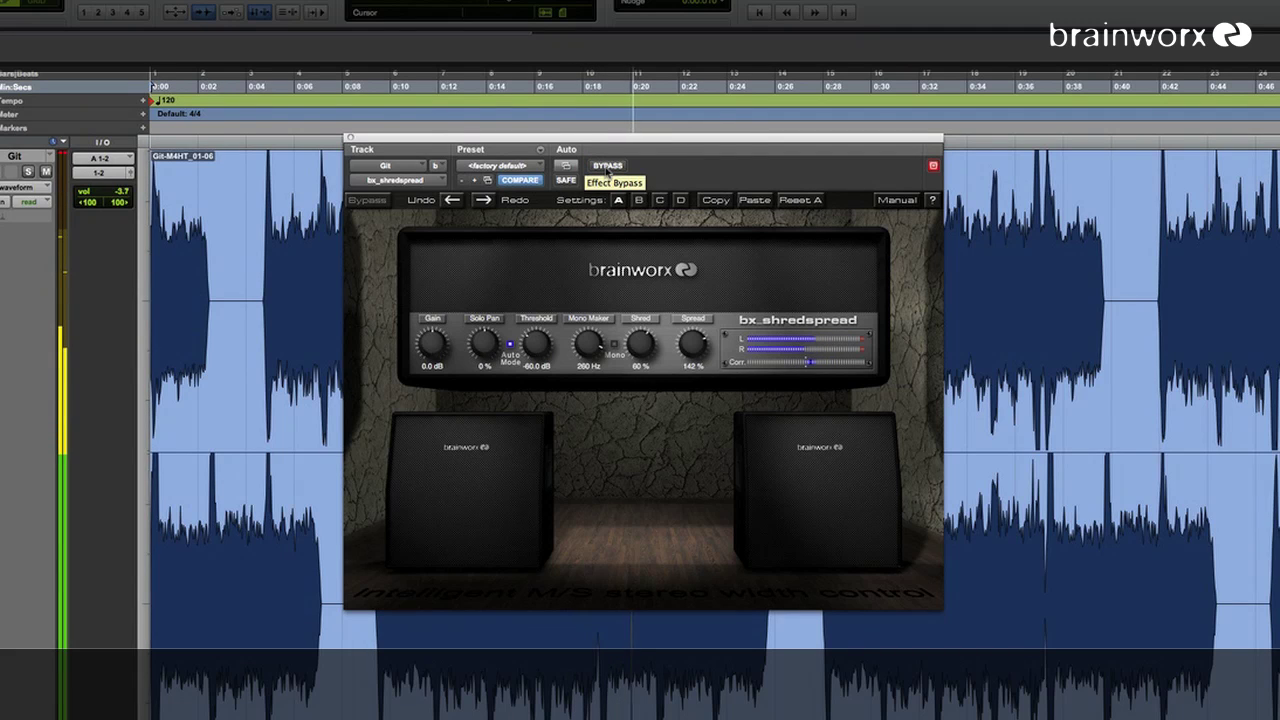